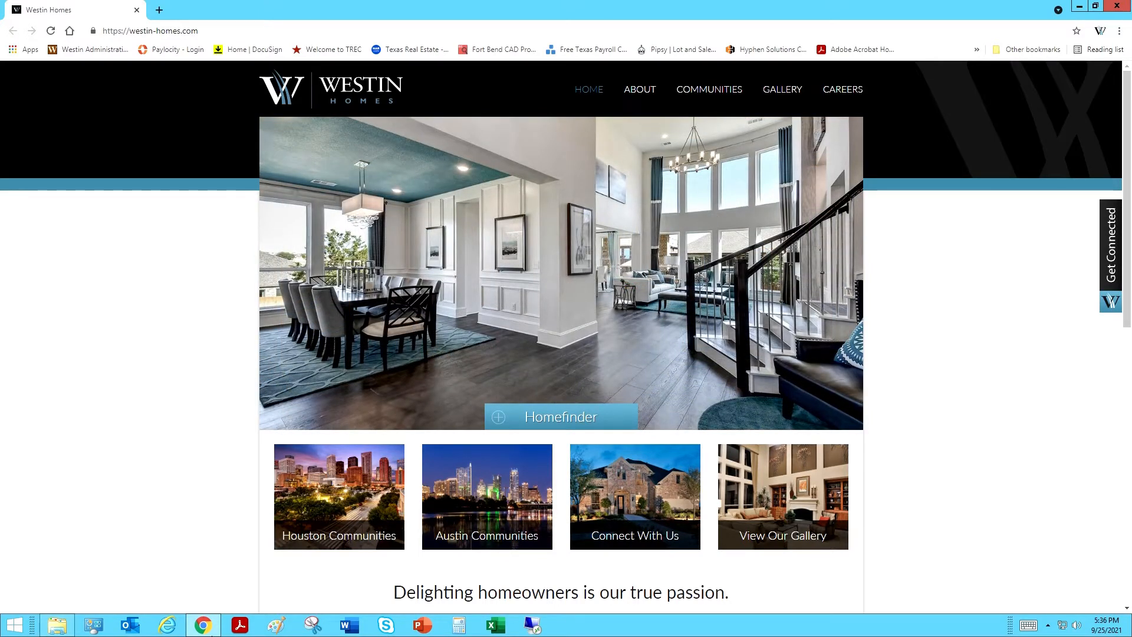
Step: Log into Hyphen Solutions CRM with the saved username and the account password
mouse_move(209, 634)
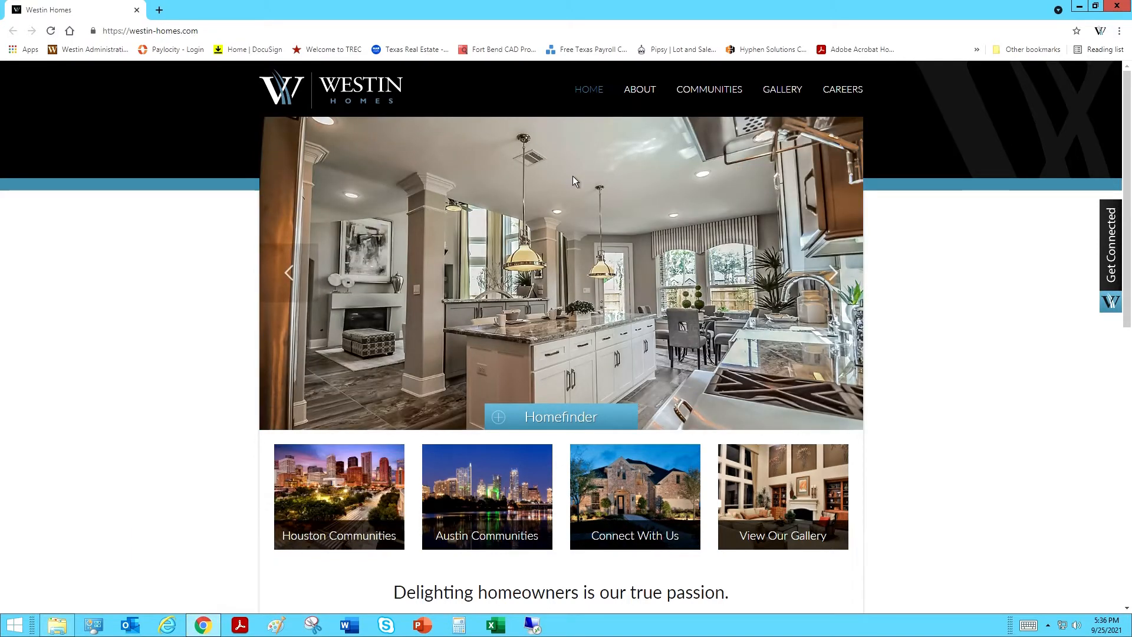
left_click(777, 54)
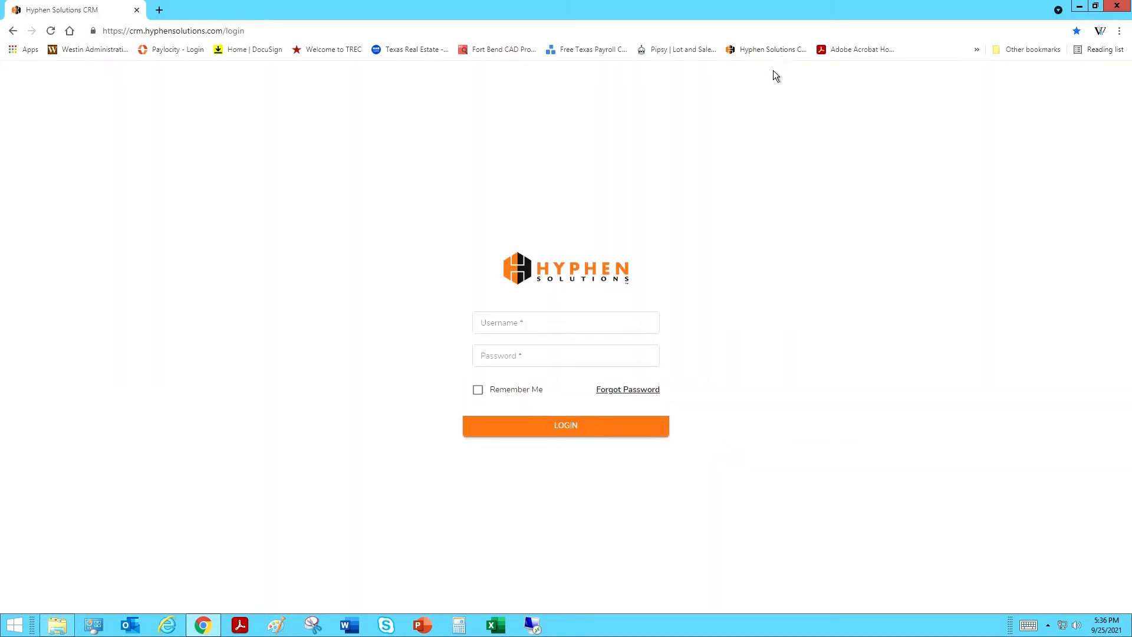
left_click(566, 324)
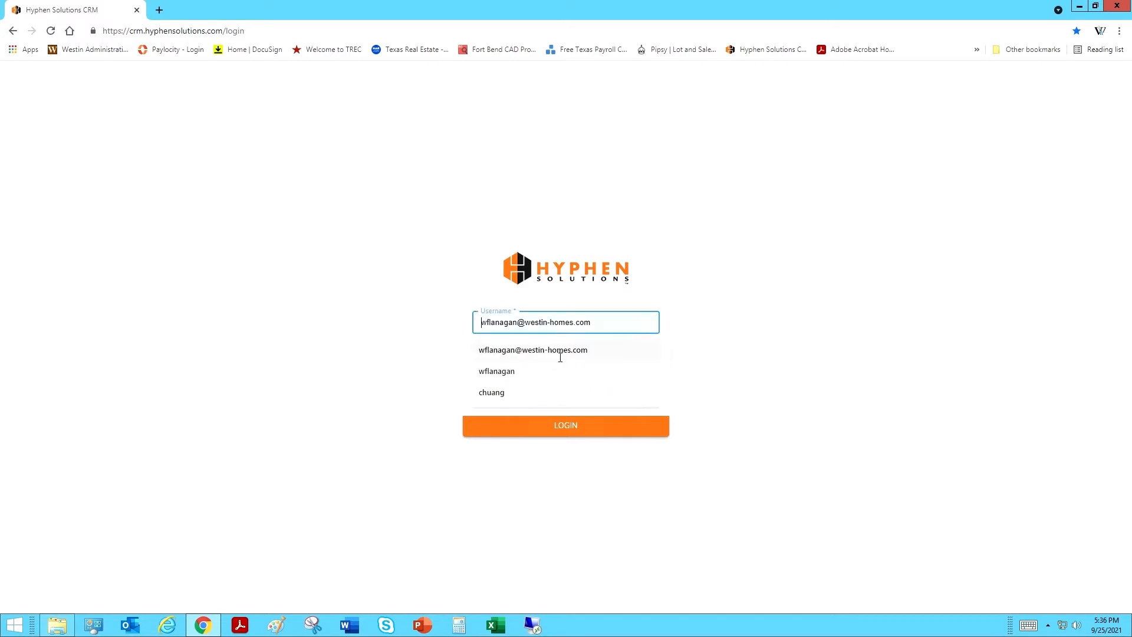
left_click(561, 359)
left_click(556, 362)
type("•••••")
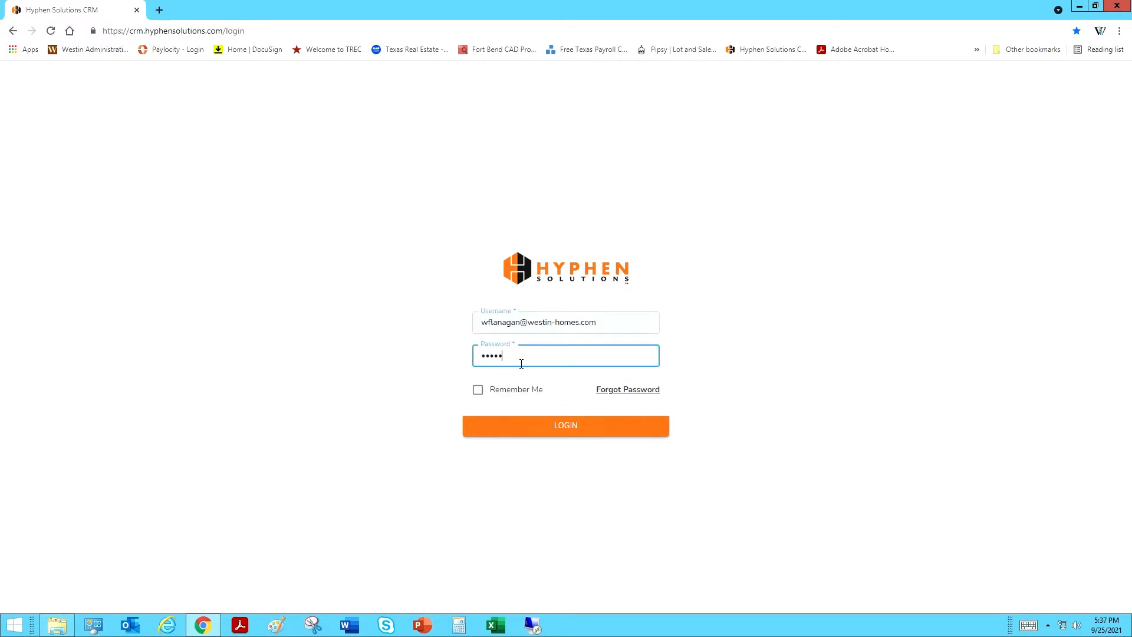
type("••••")
key("Return")
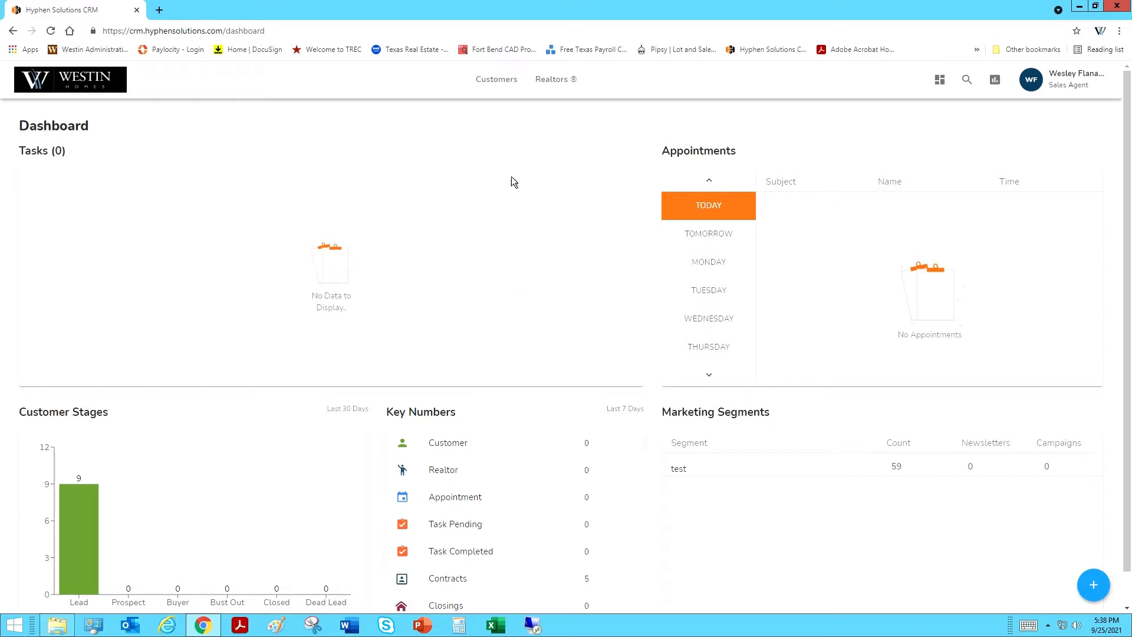
Step: Search the customer list for 'sales' and open the Sales Manager customer's profile
left_click(508, 89)
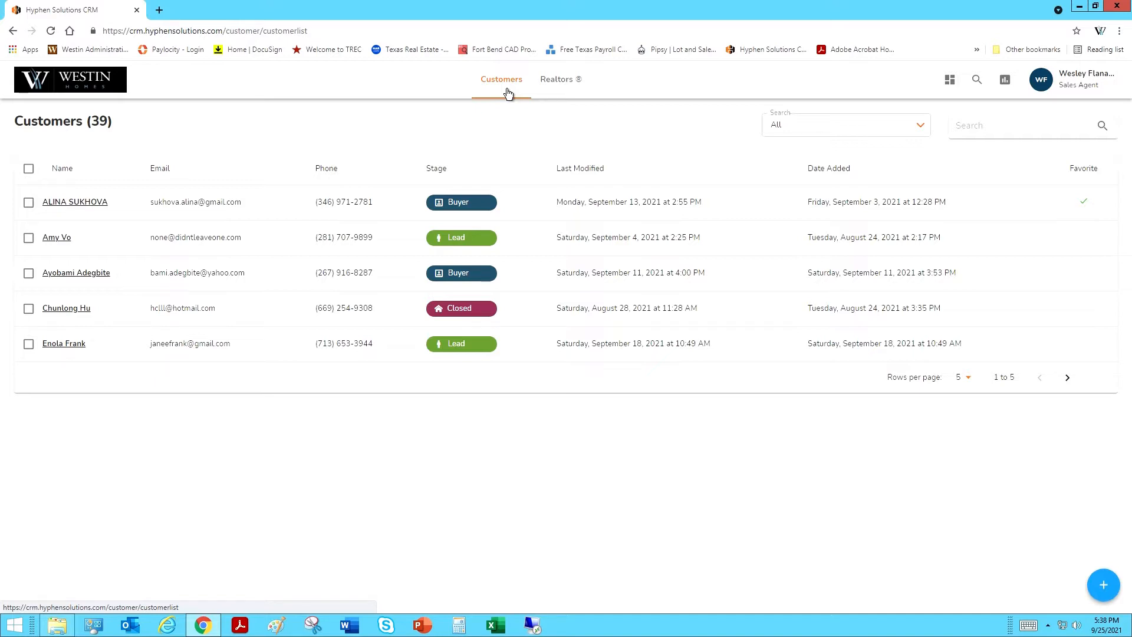
left_click(998, 129)
type("sales")
key("Return")
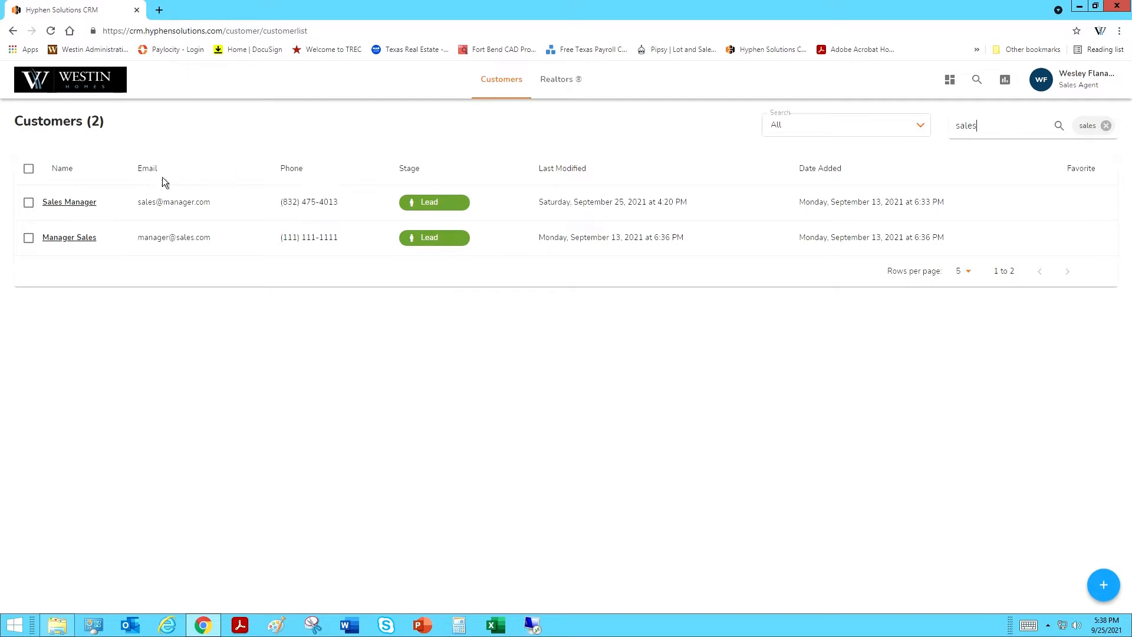
left_click(77, 209)
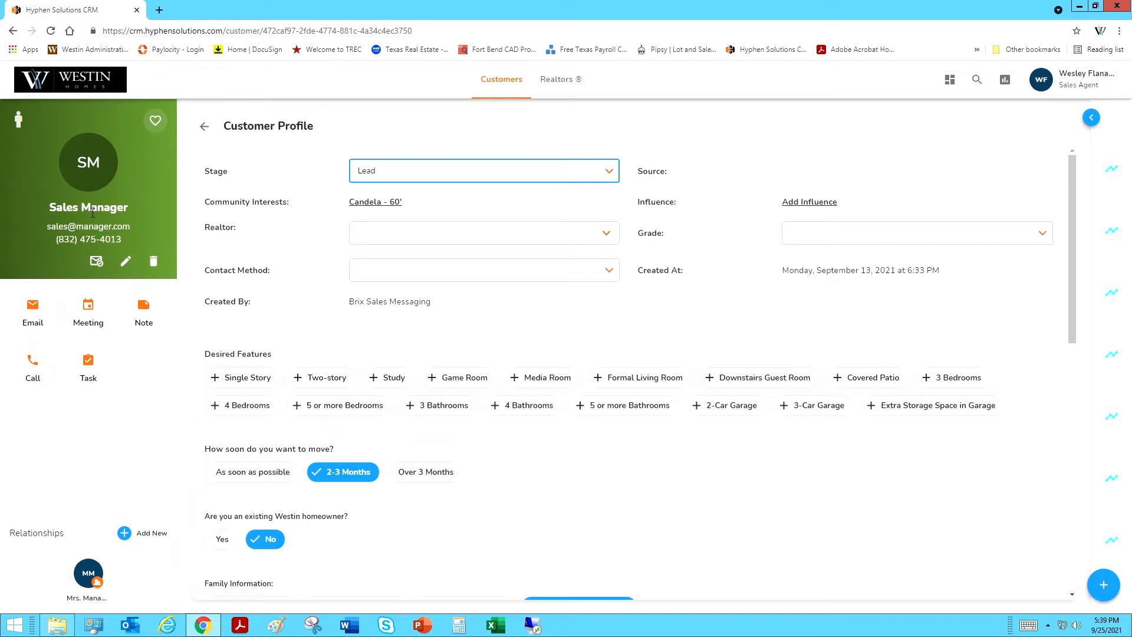
Step: Change the Sales Manager customer's stage from Lead to Buyer
left_click(406, 182)
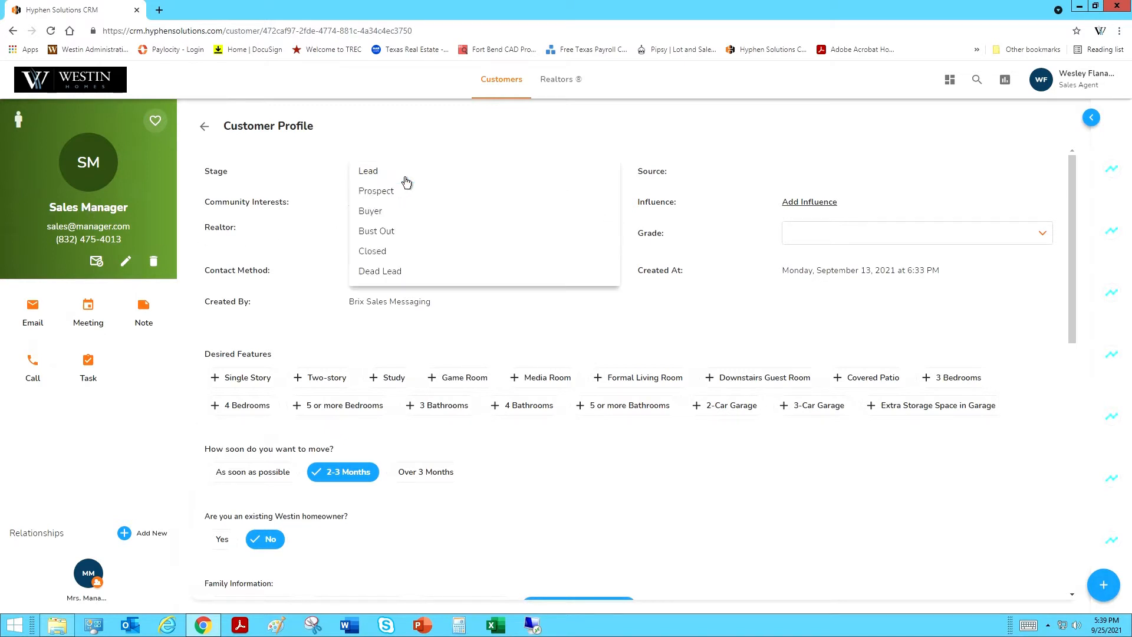
left_click(376, 216)
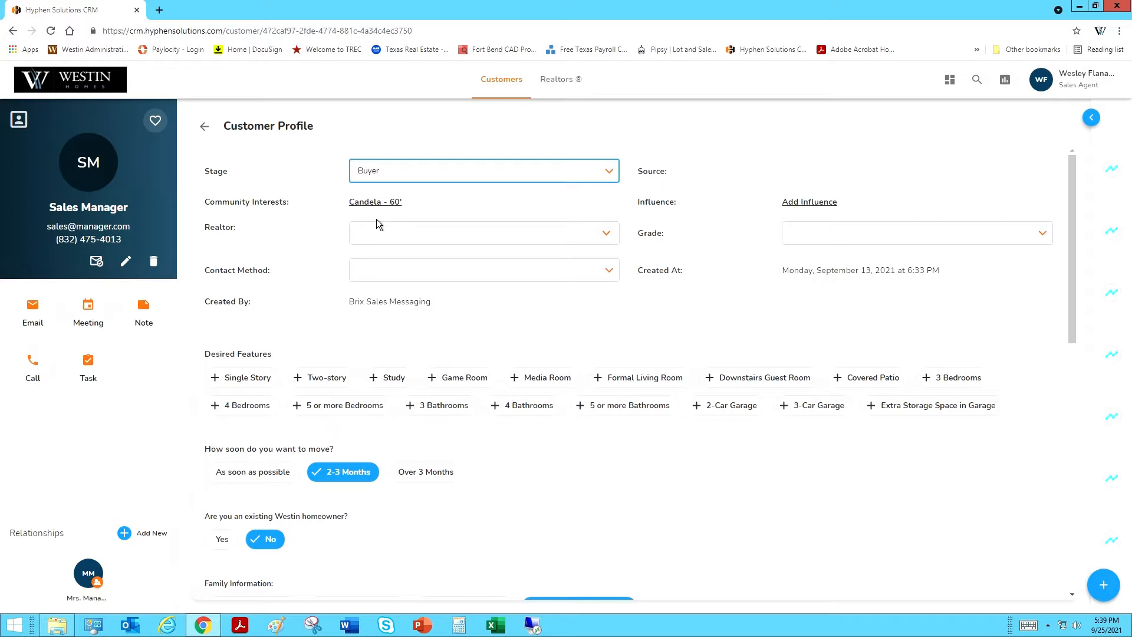
left_click(160, 10)
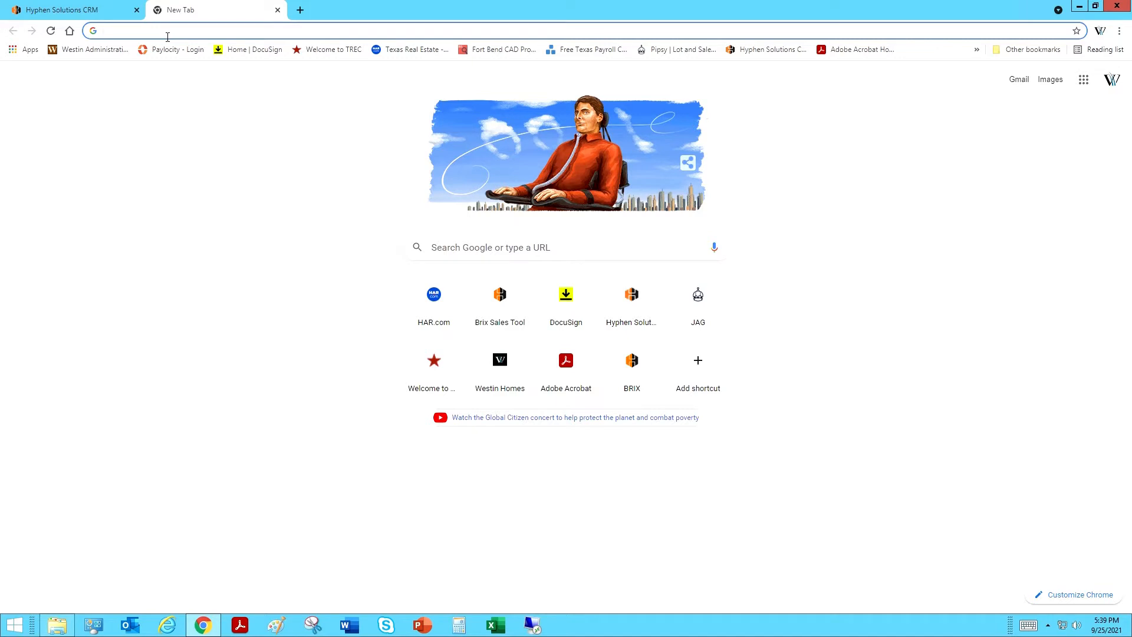
Step: Load the Brix Sales Tool sign-in page by entering 'brixwes.' and accepting the suggested URL
type("bri")
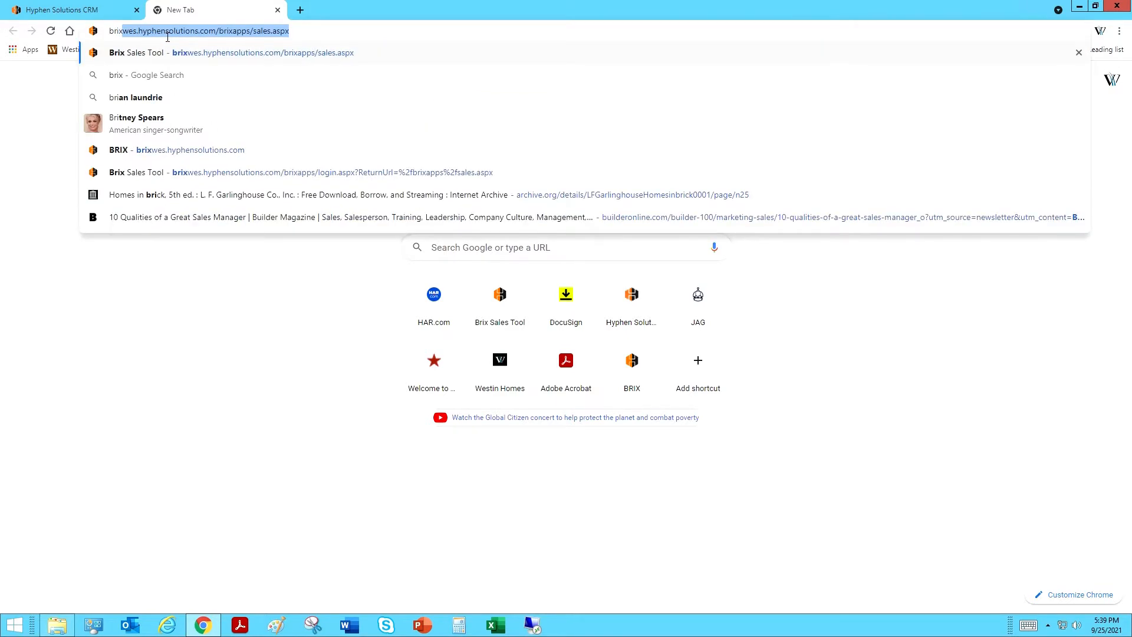
type("x")
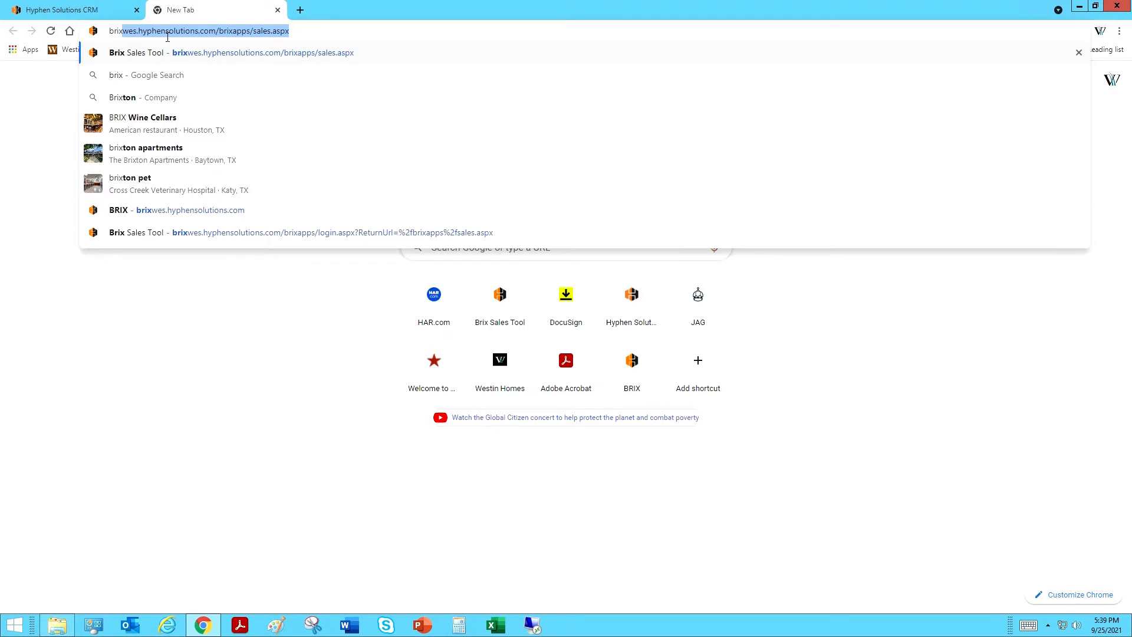
type("wes.")
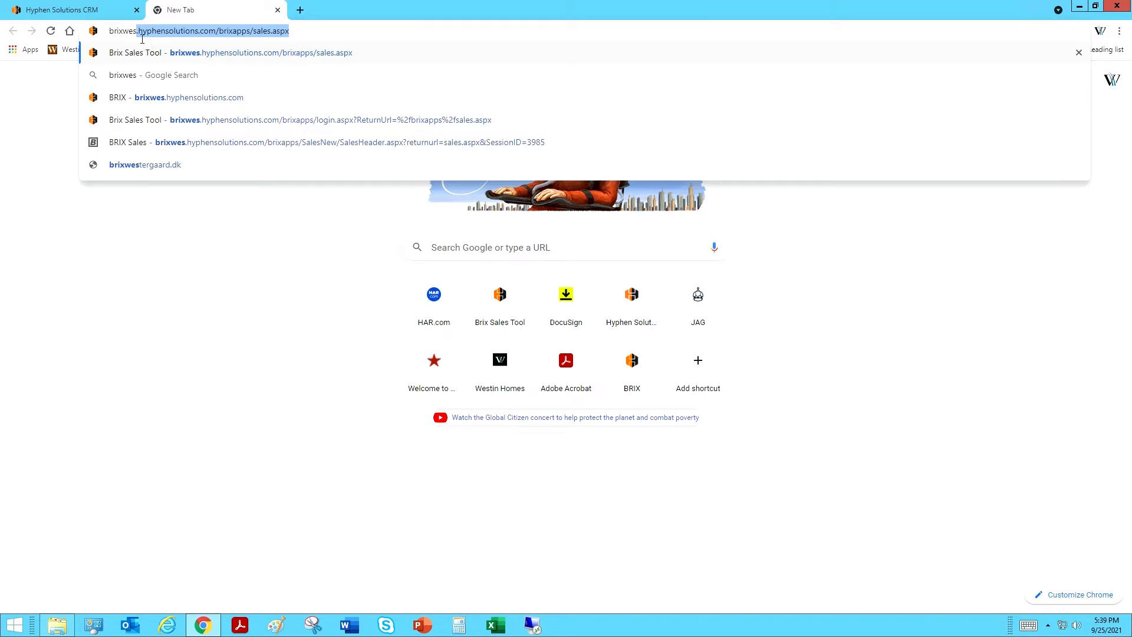
left_click(189, 38)
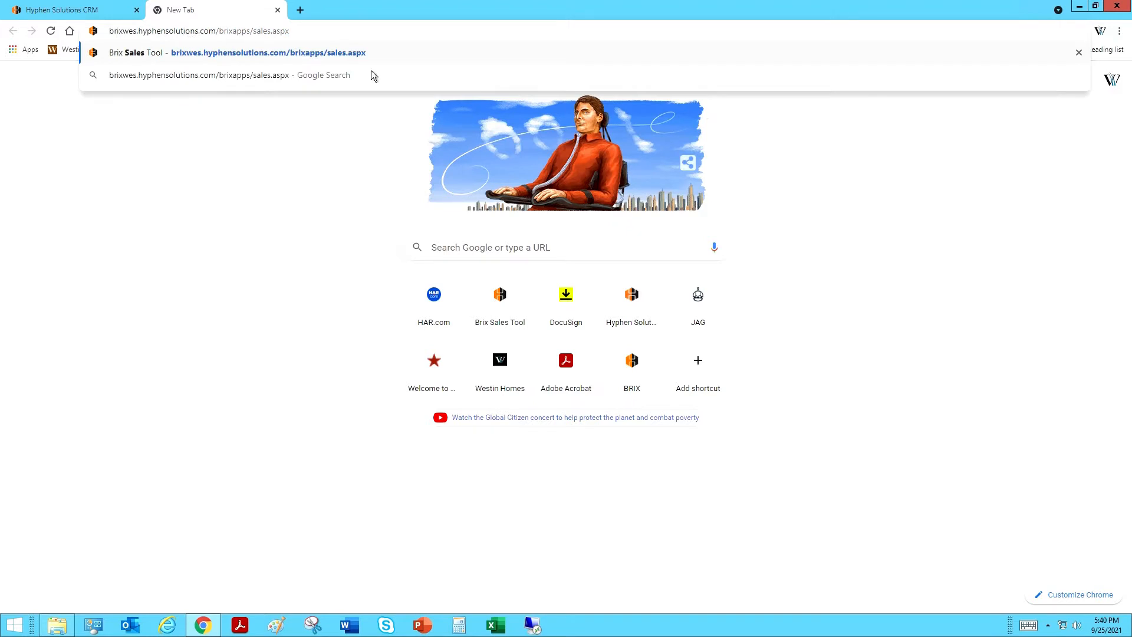
left_click(518, 53)
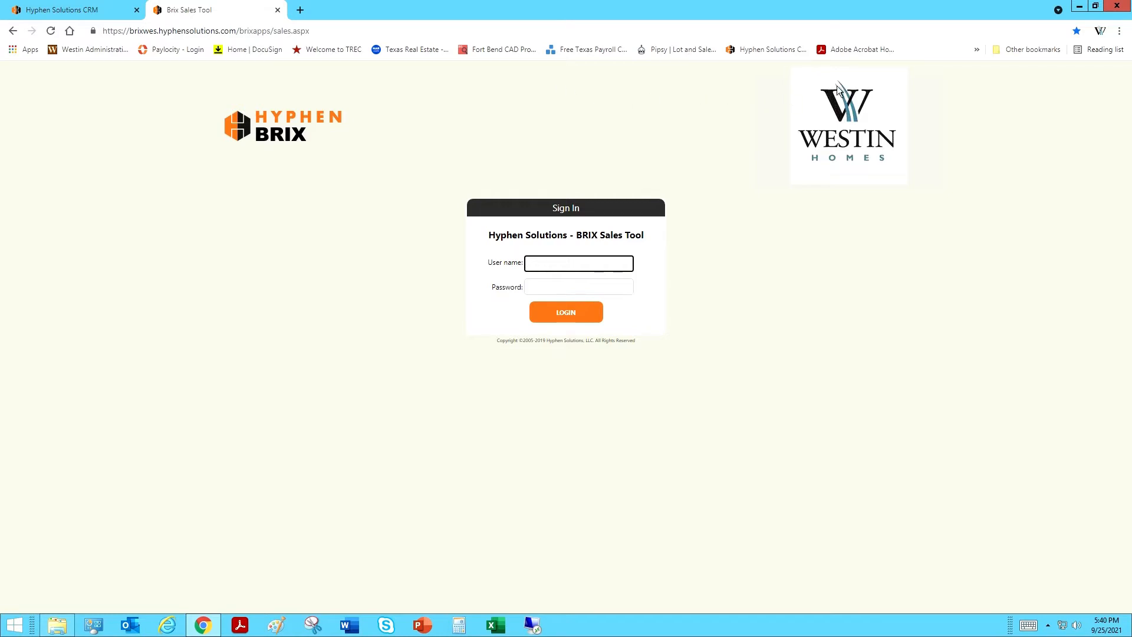
Step: Bookmark the Brix Sales Tool page and move it from the overflow onto the bookmarks bar
left_click(1049, 34)
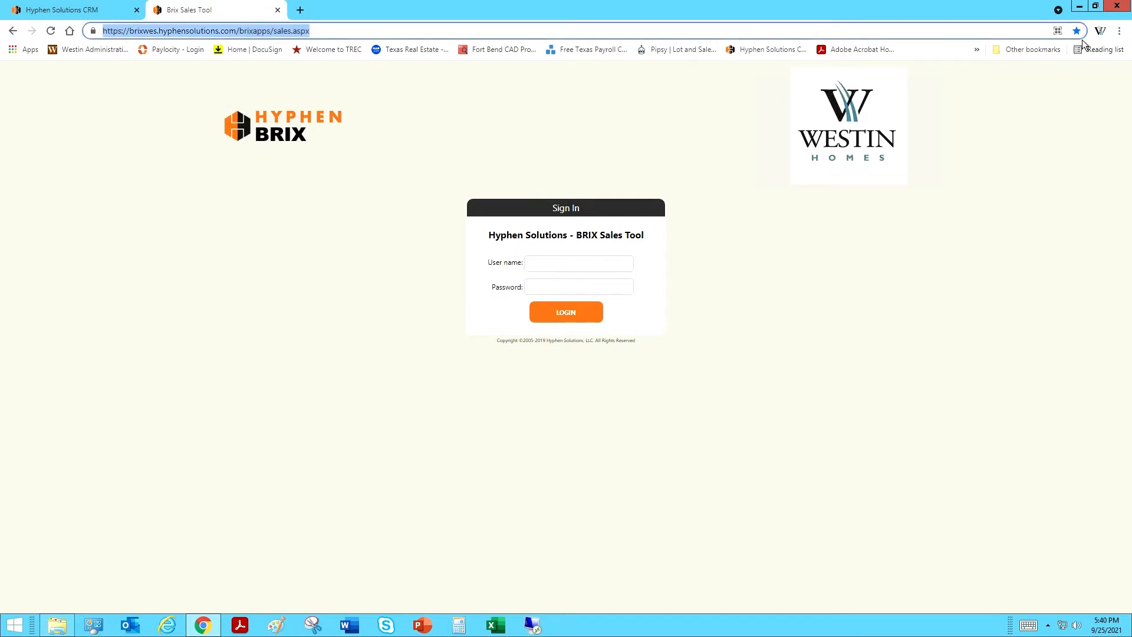
left_click(1076, 33)
left_click(1036, 49)
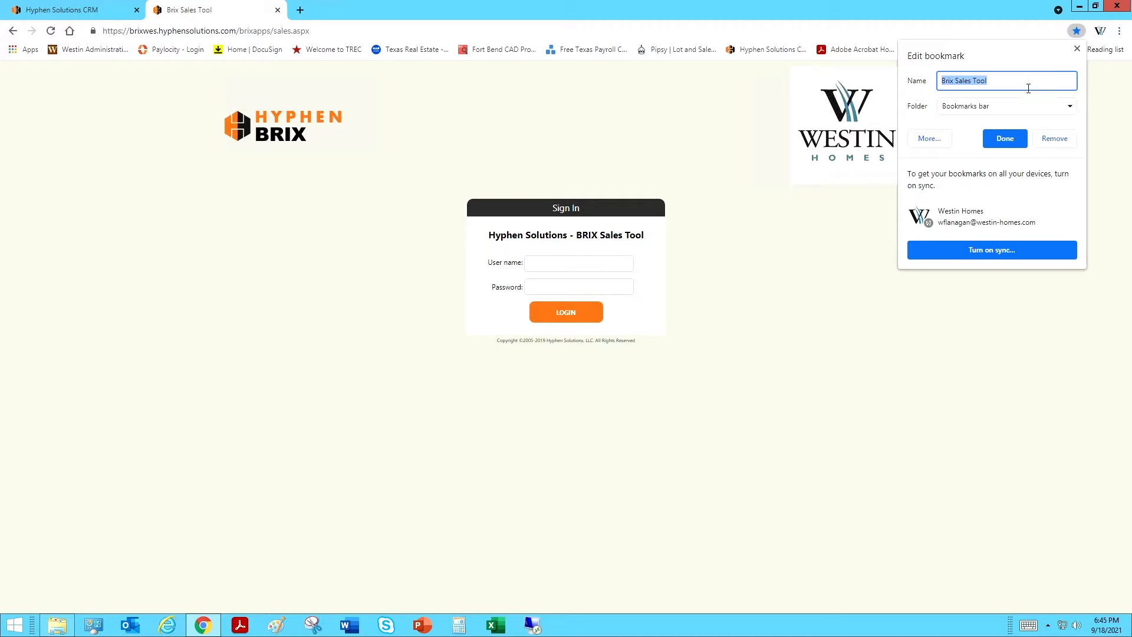
left_click(1014, 146)
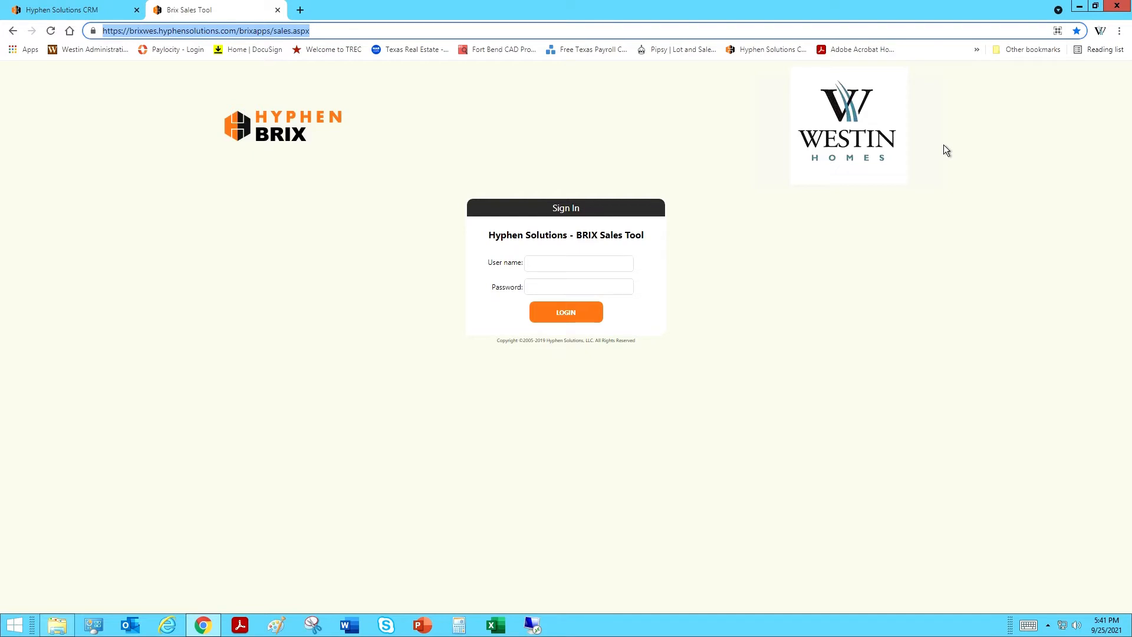
left_click(981, 54)
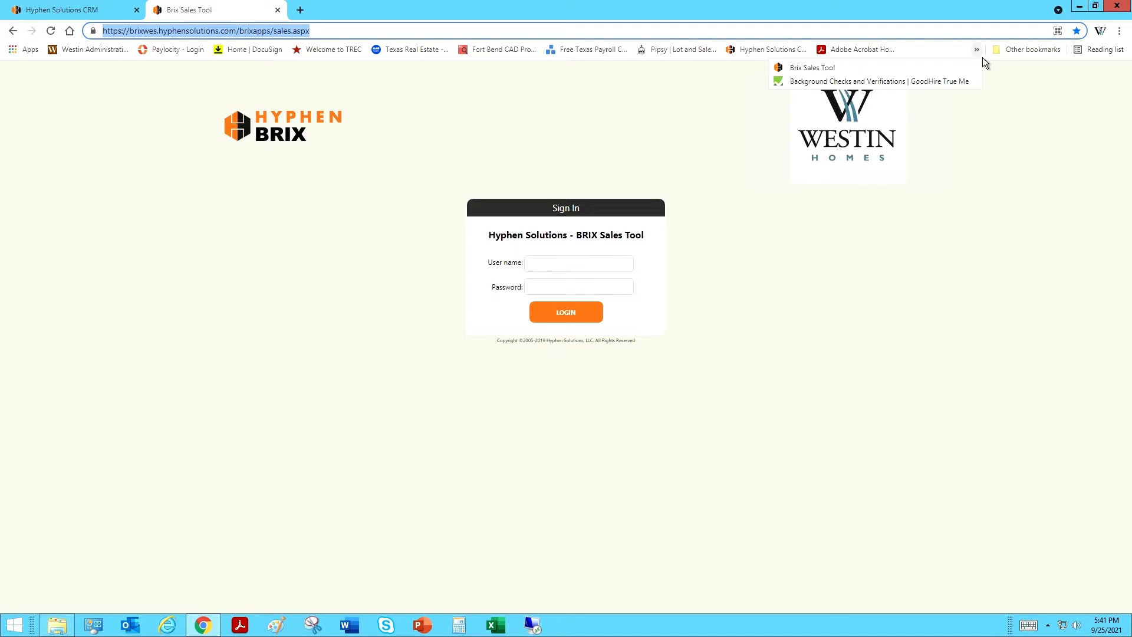
mouse_move(847, 72)
left_mouse_down()
mouse_move(822, 52)
mouse_move(833, 57)
left_mouse_up()
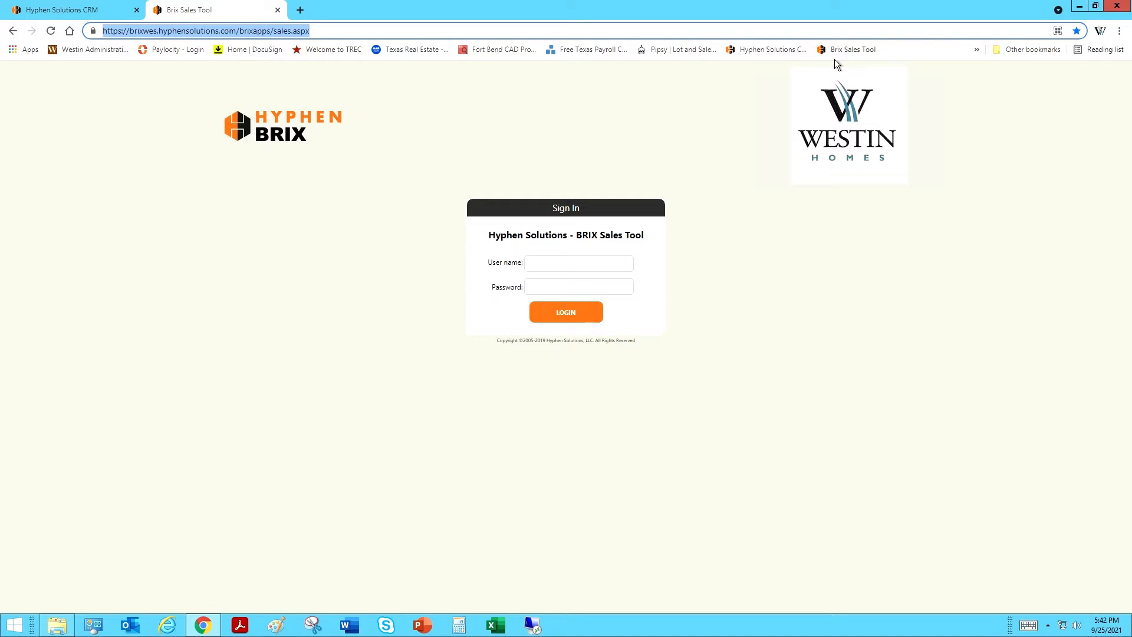
Step: Sign into BRIX Sales Tool with the saved user name and the account password
left_click(583, 265)
left_click(570, 292)
left_click(572, 292)
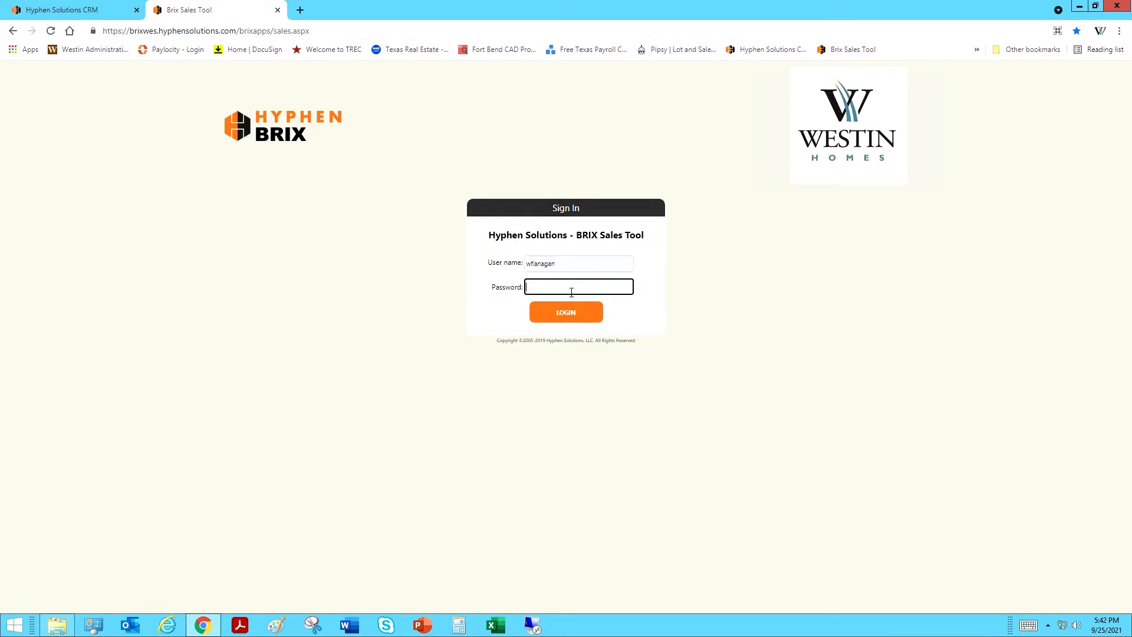
type("•")
left_click(574, 321)
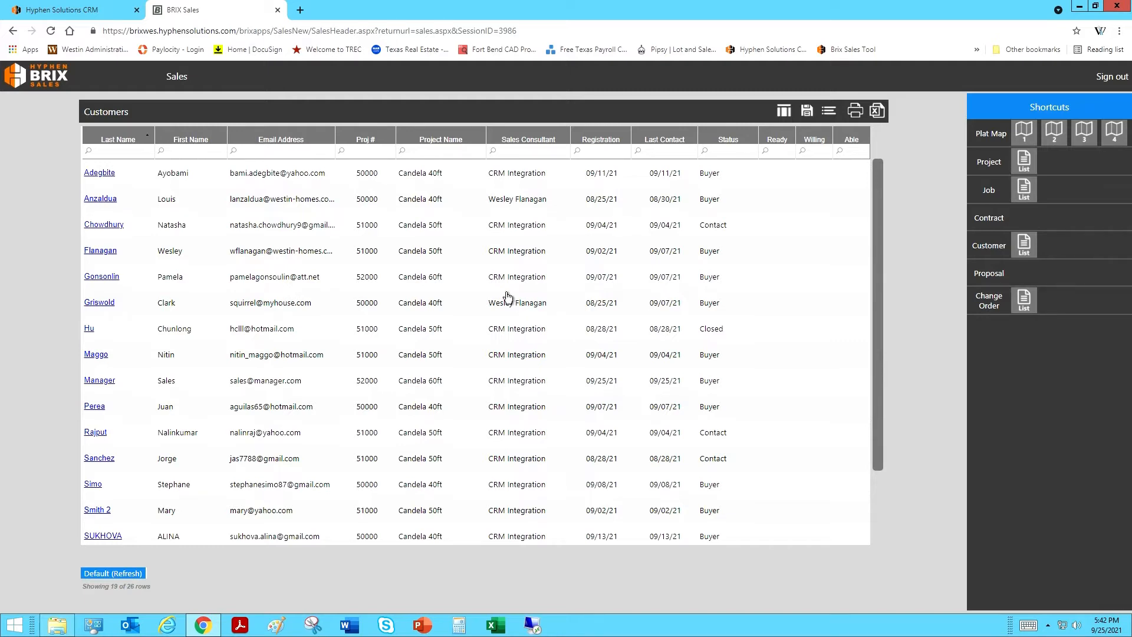
left_click(189, 83)
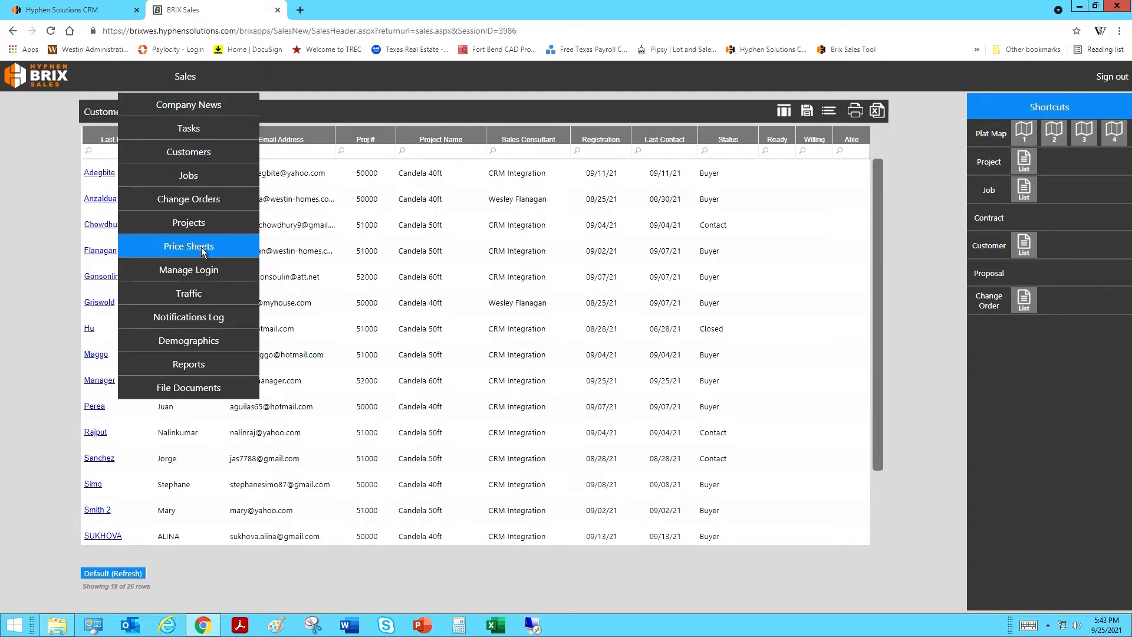
left_click(199, 277)
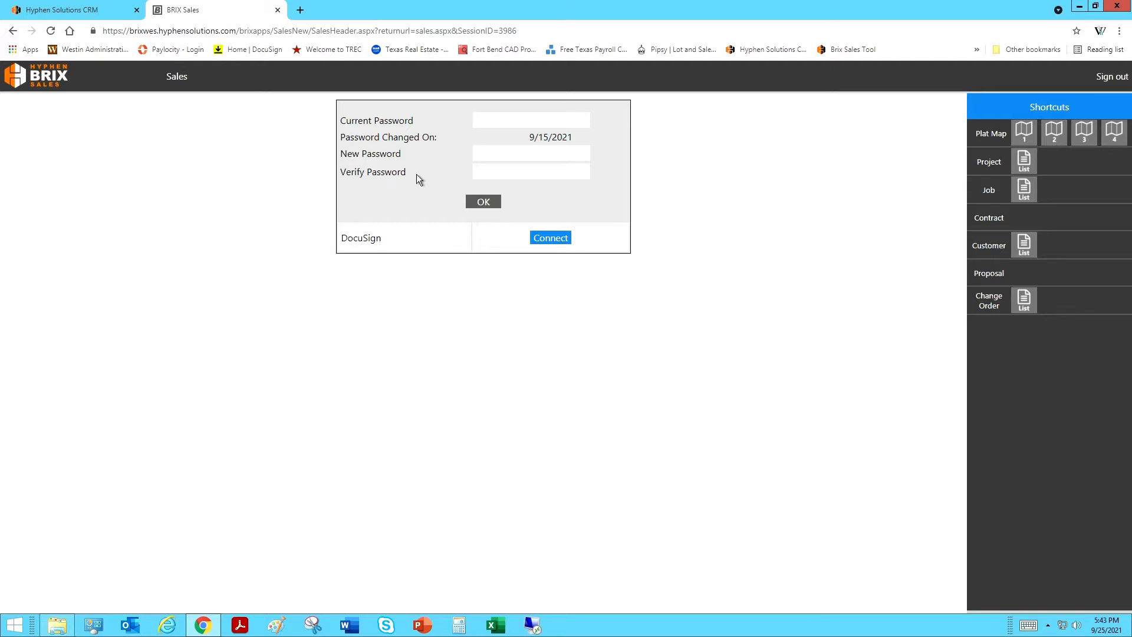
left_click(186, 82)
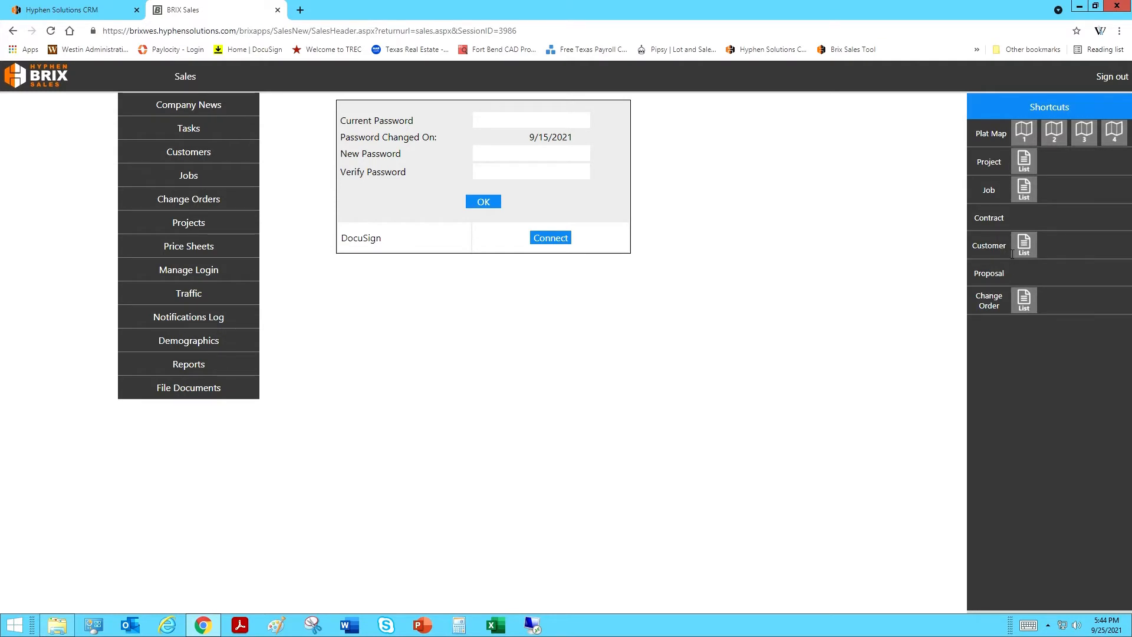
left_click(1024, 248)
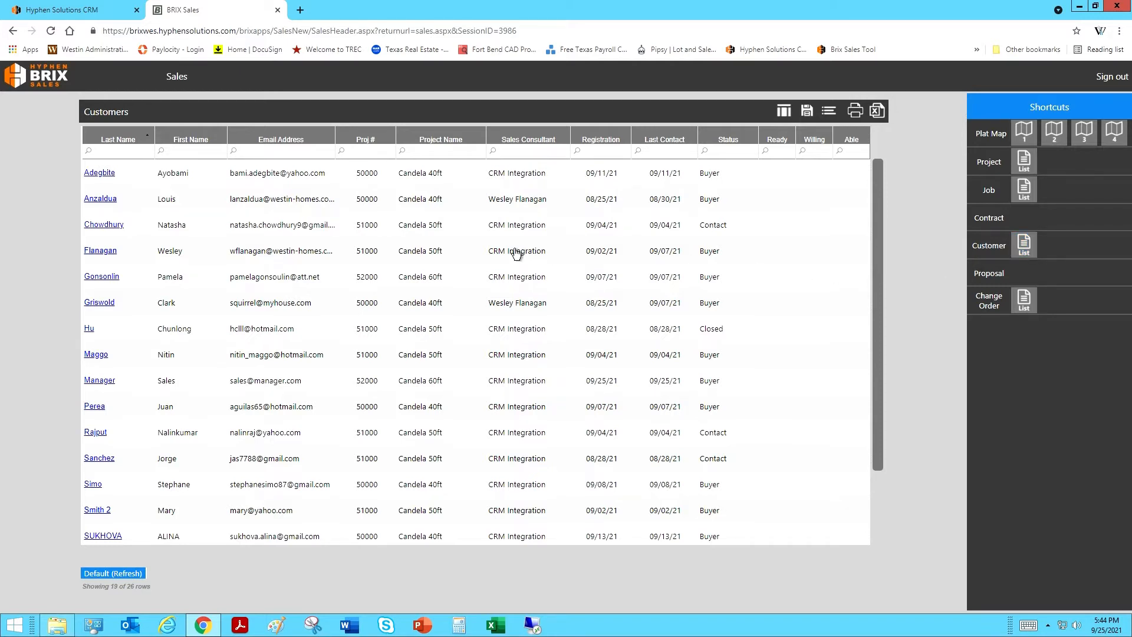
Step: Sort BRIX customers by last name and open the Sales Manager customer's profile
left_click(207, 145)
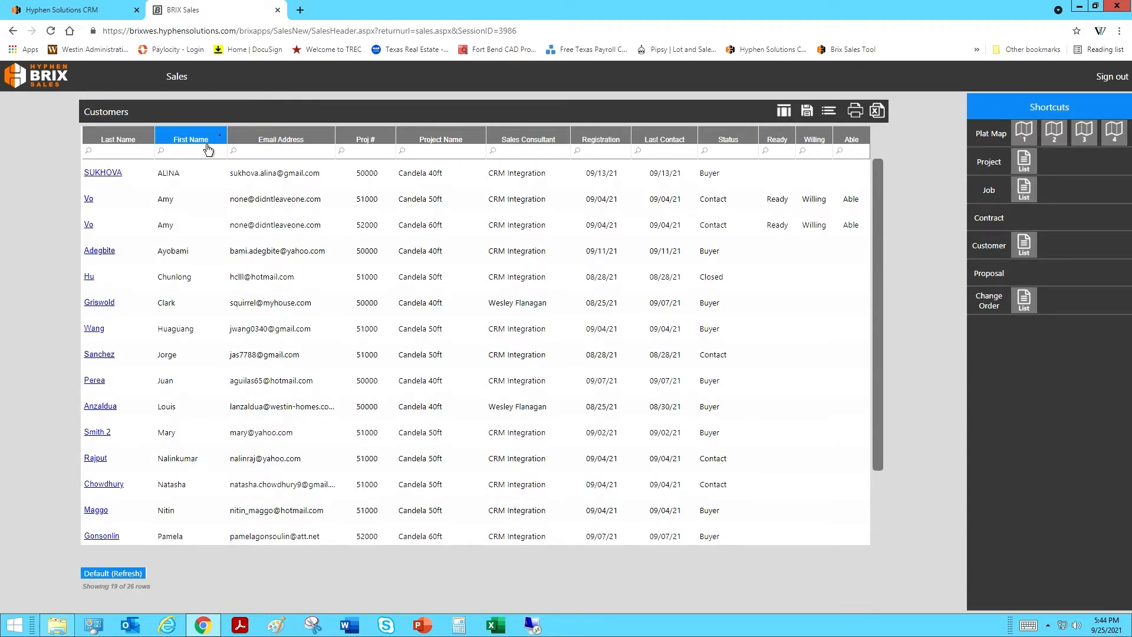
left_click(207, 147)
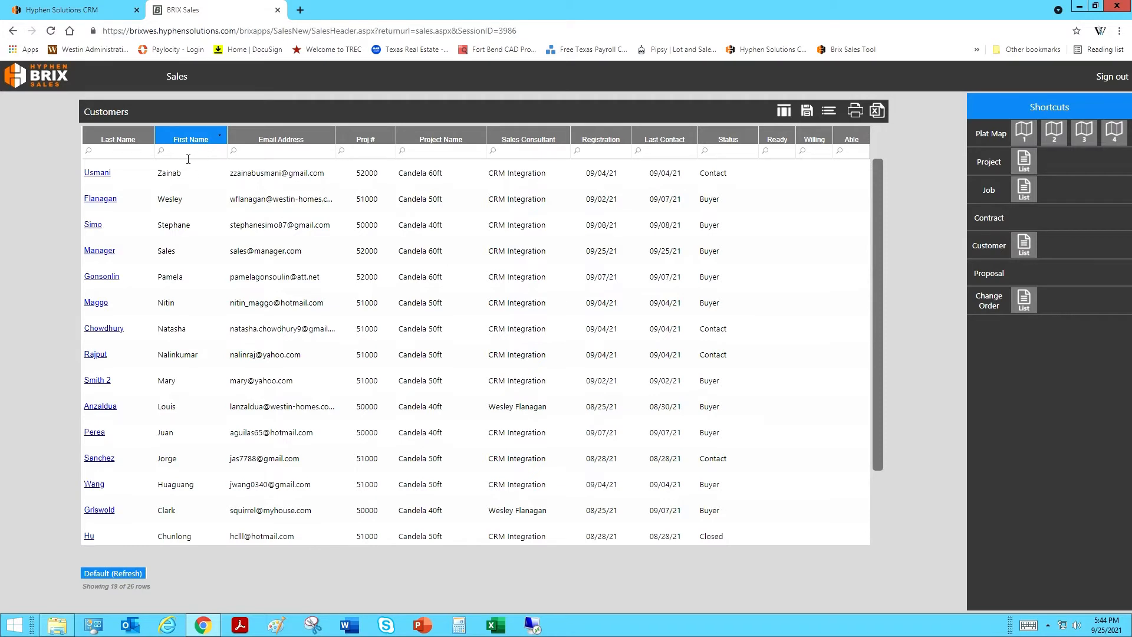
left_click(188, 156)
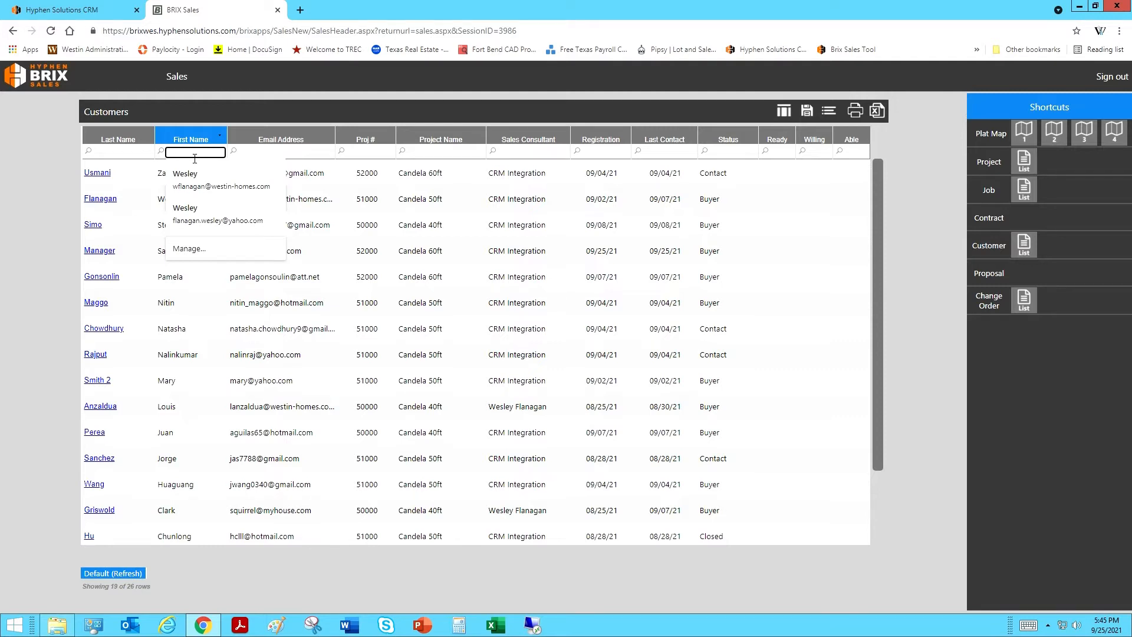
type("f")
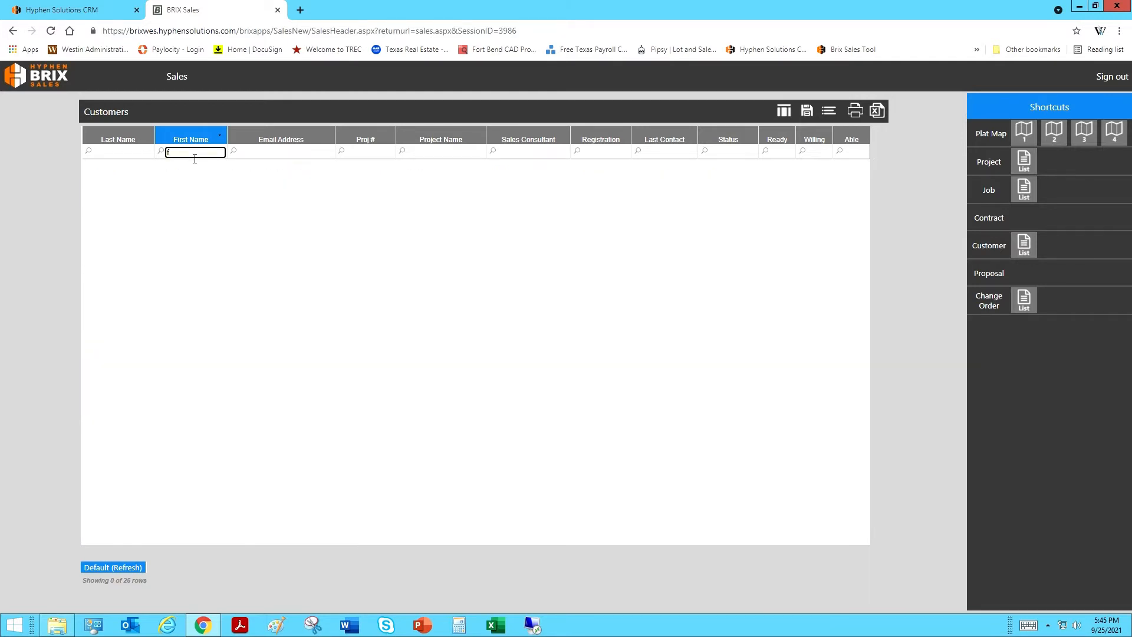
key("BackSpace")
type("s")
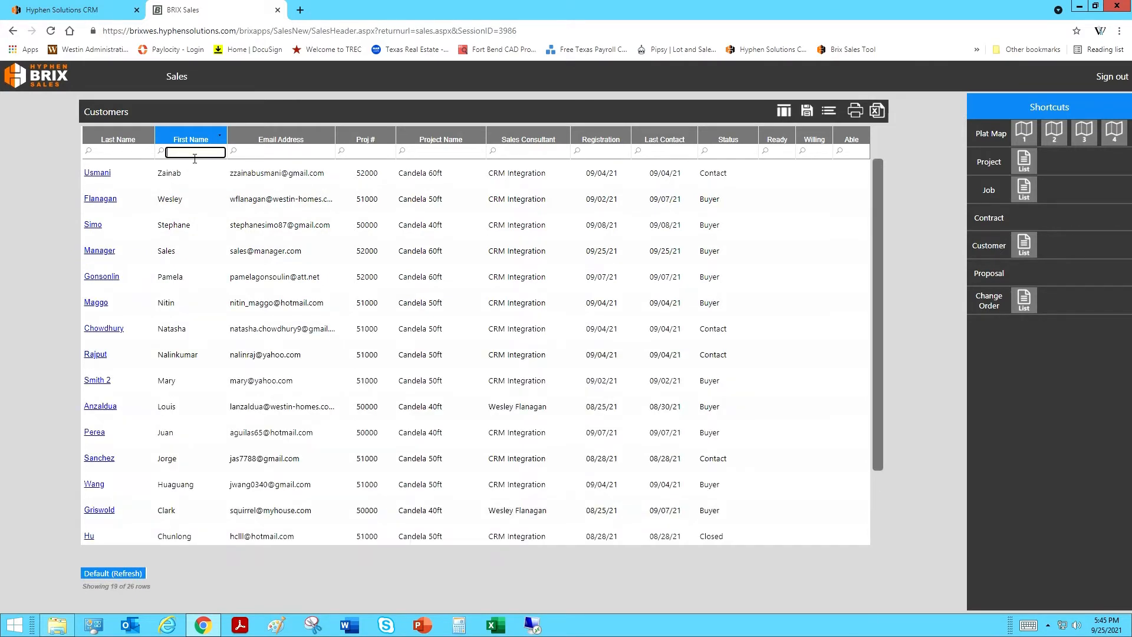
left_click(131, 141)
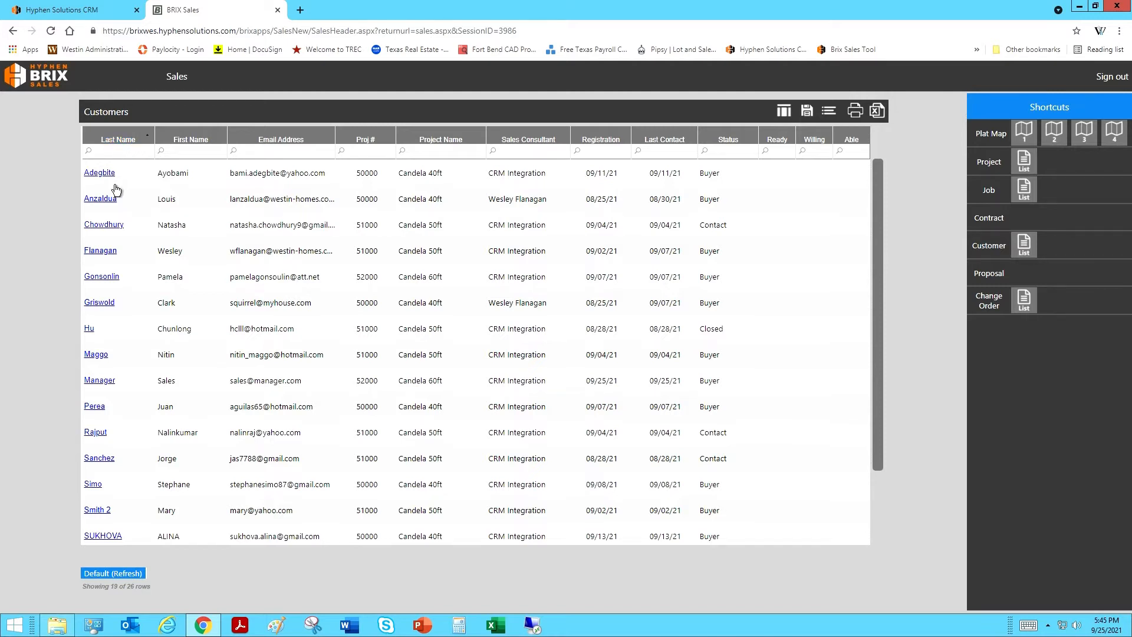
left_click(107, 387)
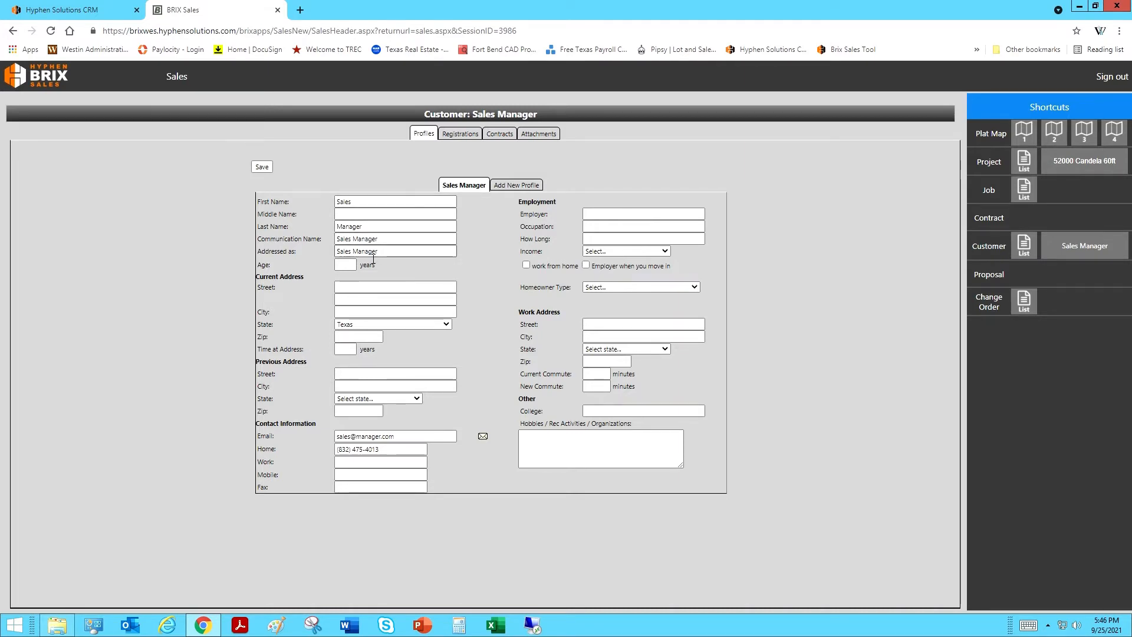
Step: Enter the profile's current street address, city and zip code, then save the profile
left_click(353, 292)
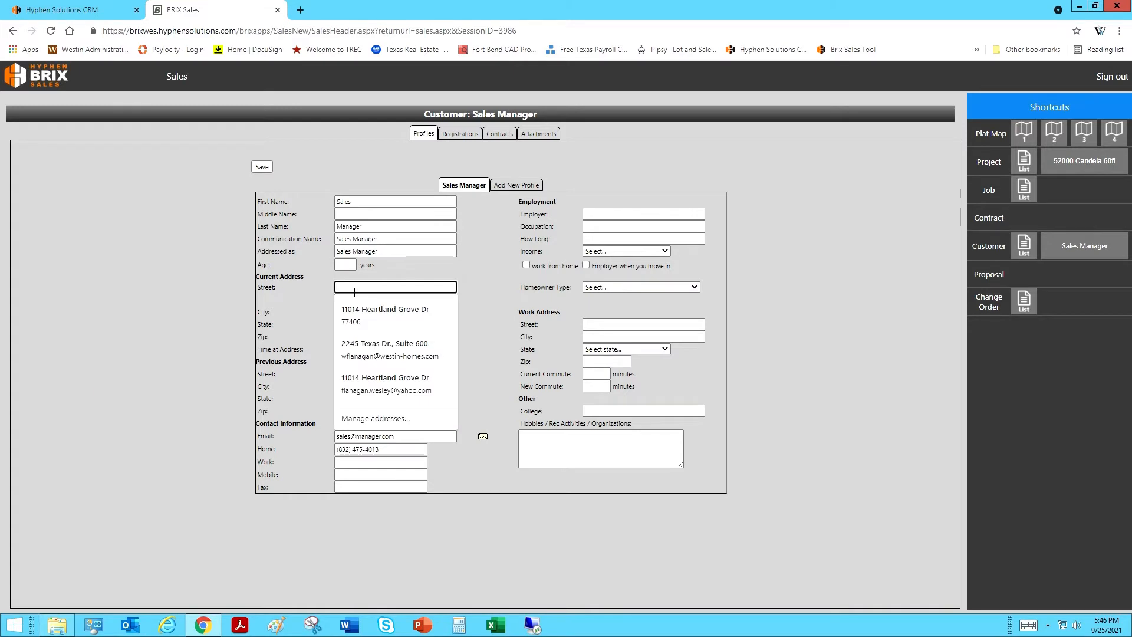
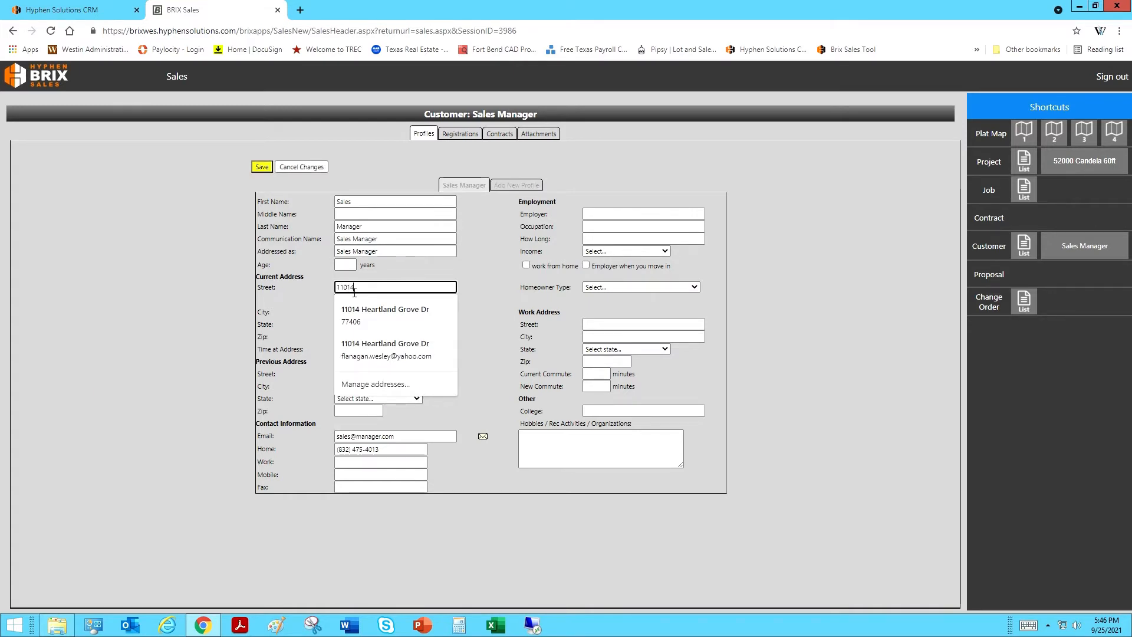
left_click(357, 314)
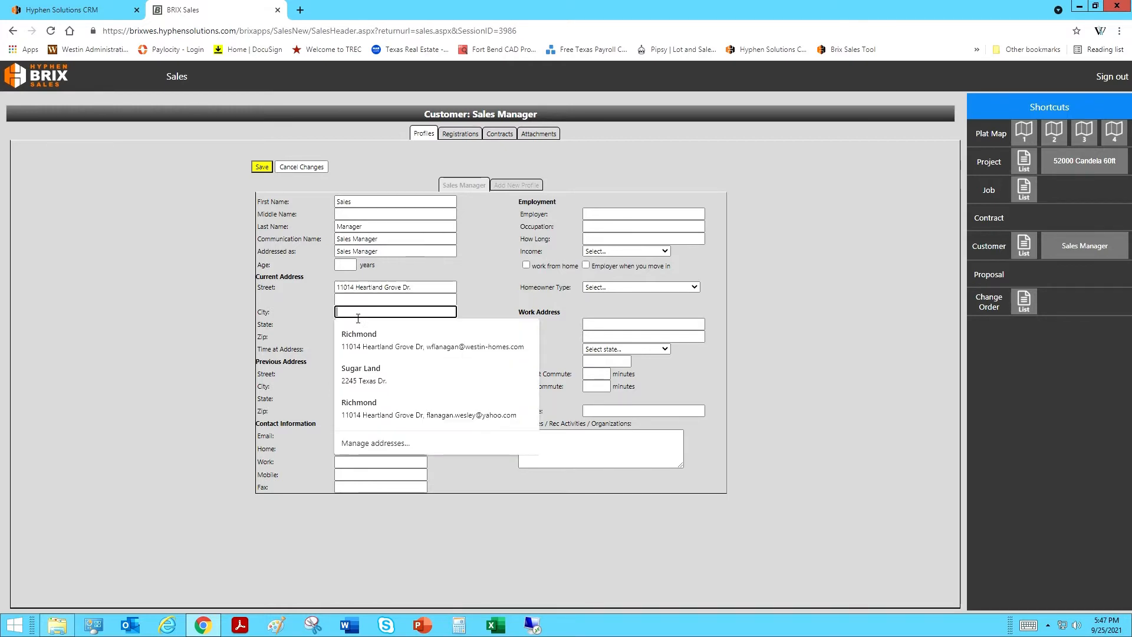
type("R")
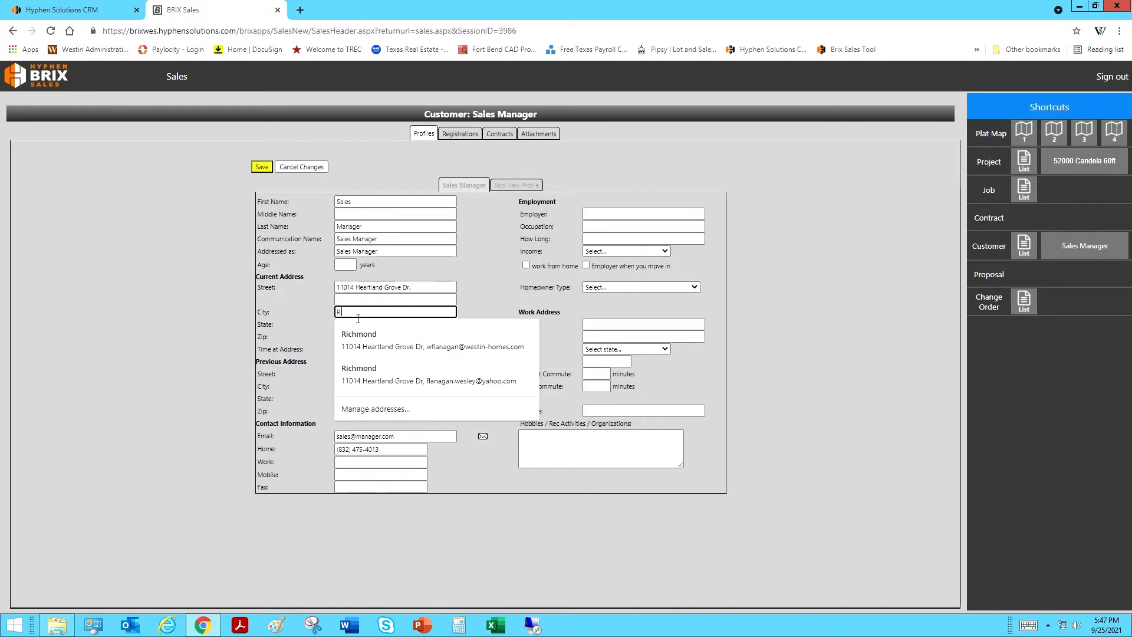
type("ichmond")
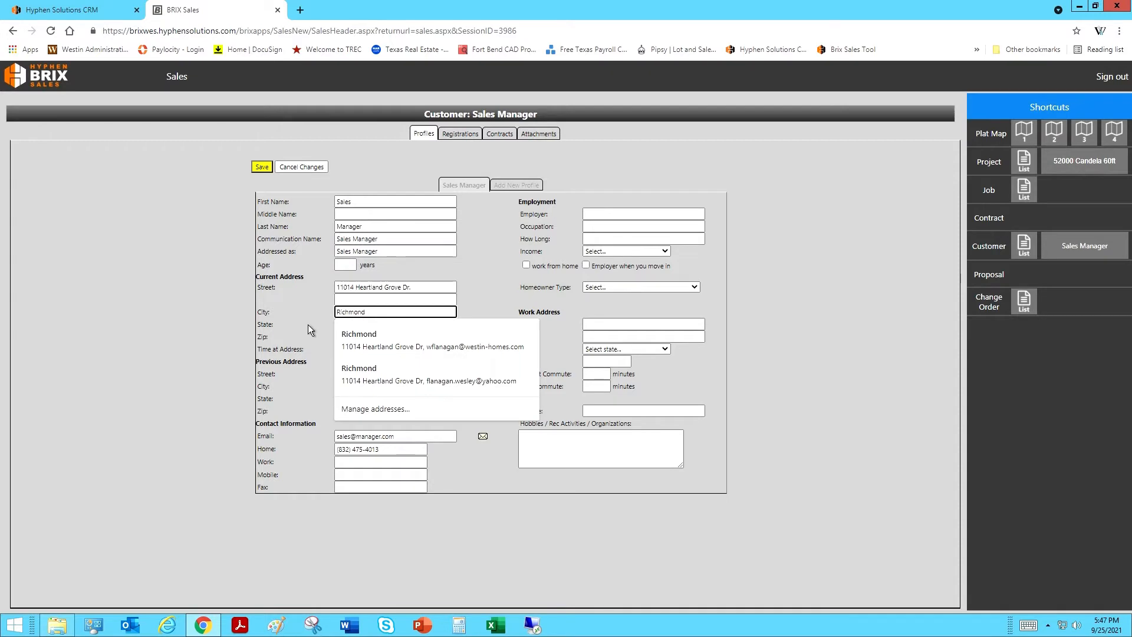
left_click(350, 340)
left_click(359, 342)
type("77406")
left_click(318, 345)
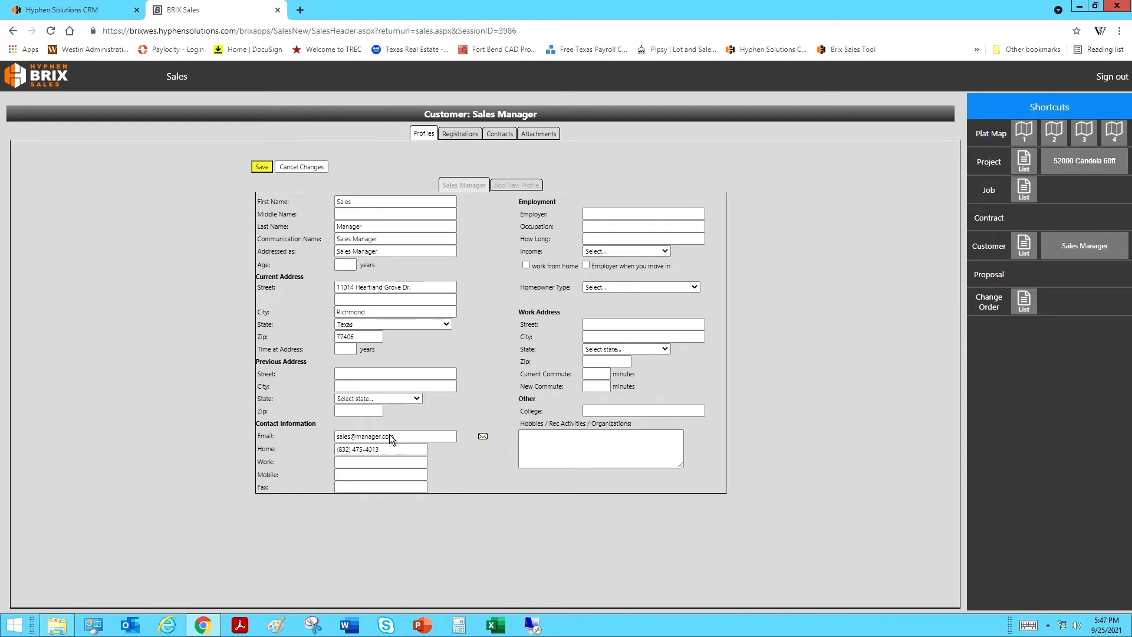
left_click(273, 173)
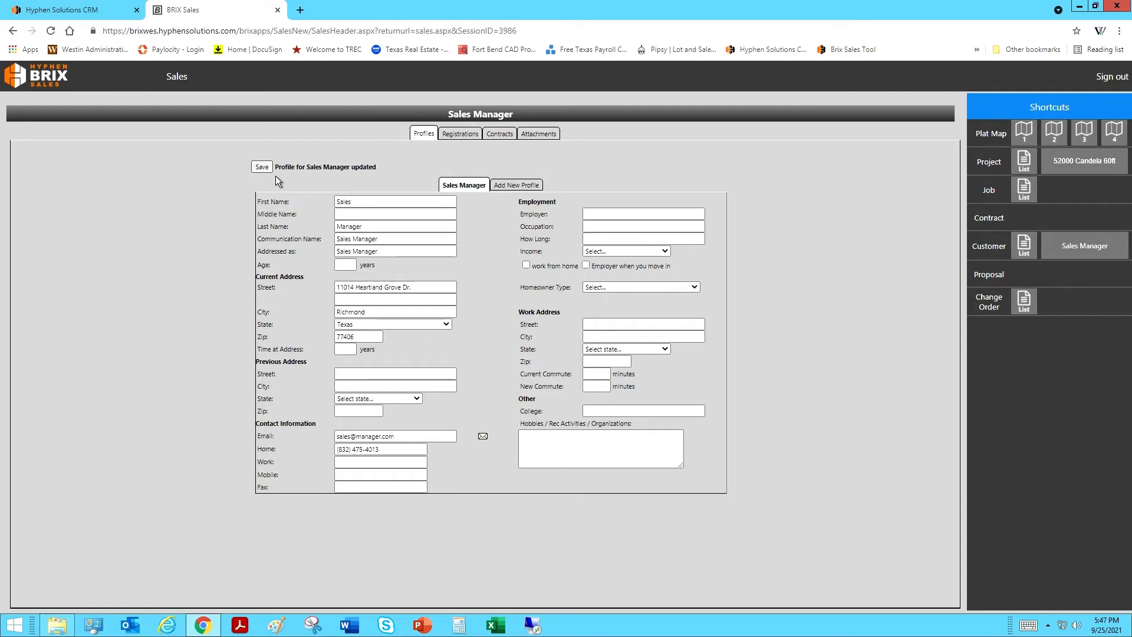
left_click(528, 192)
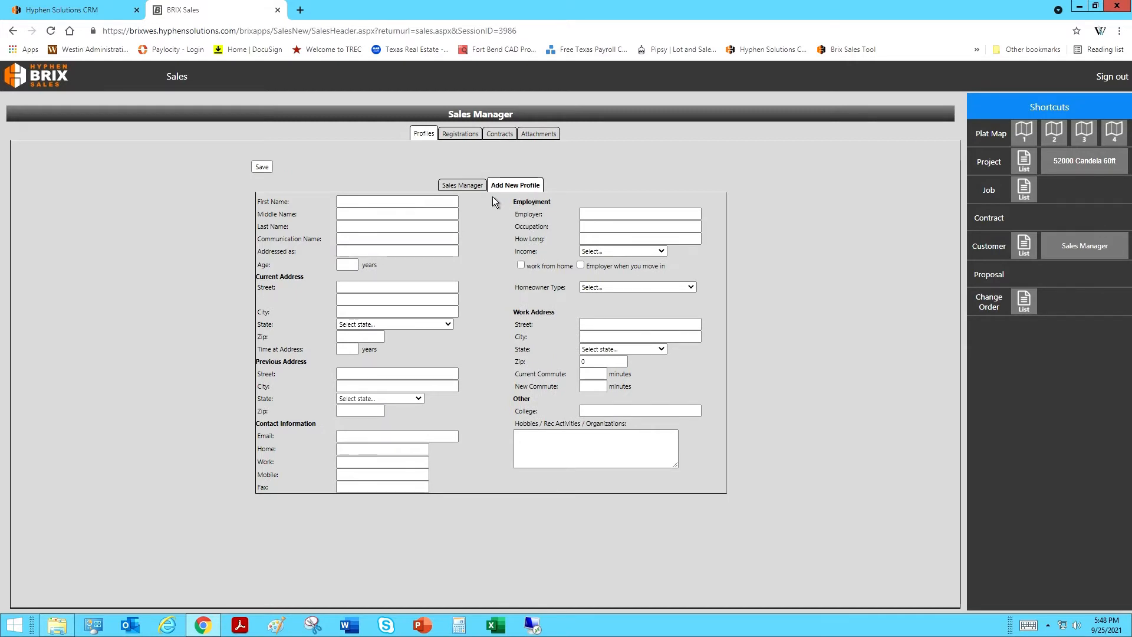
Step: Save a new profile with first name Mrs. and last name Manager, then view Contracts
left_click(358, 202)
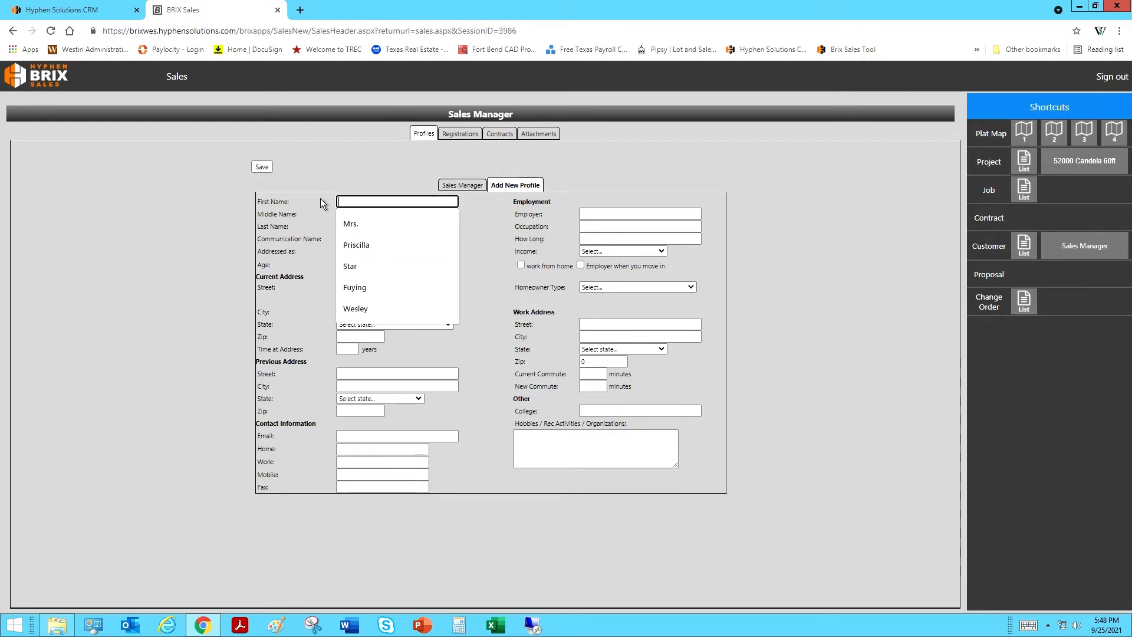
left_click(353, 223)
left_click(357, 227)
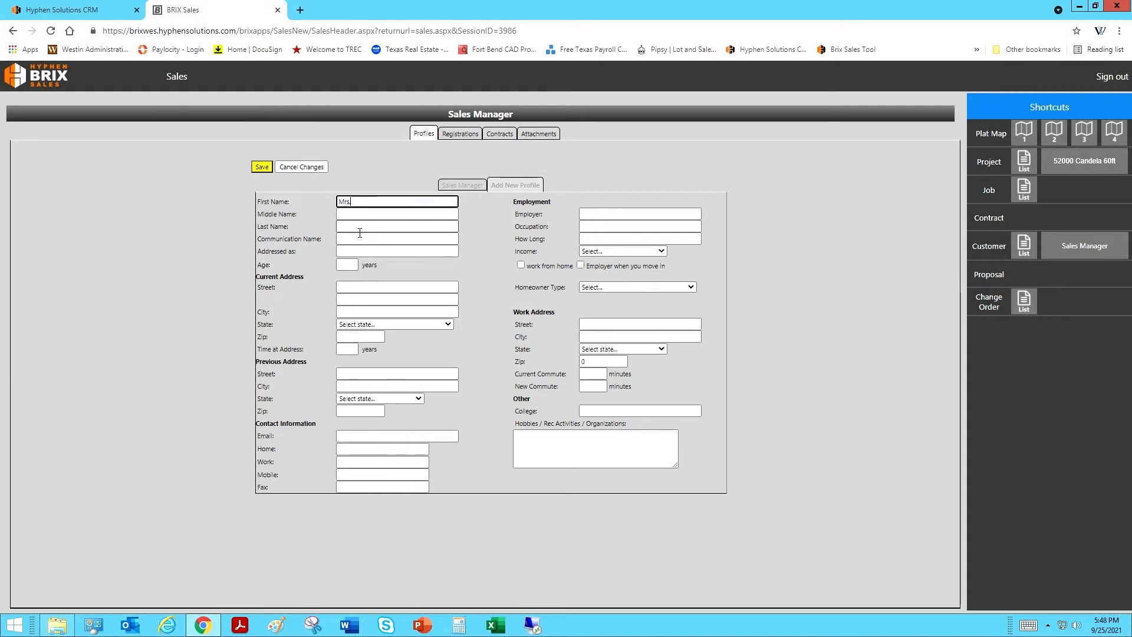
left_click(360, 247)
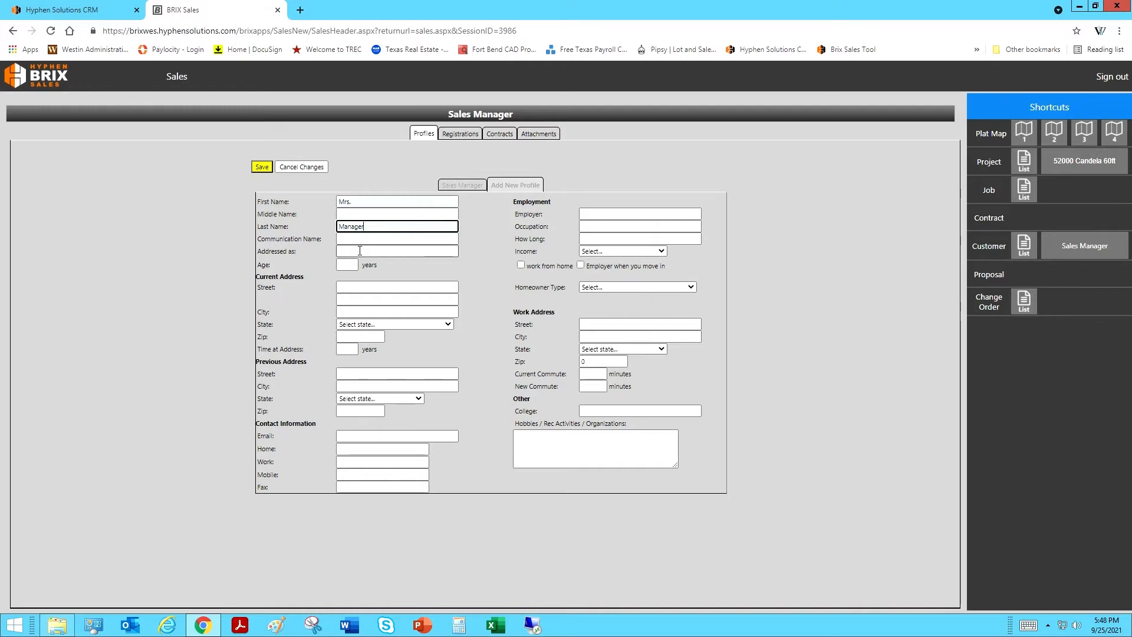
left_click(264, 171)
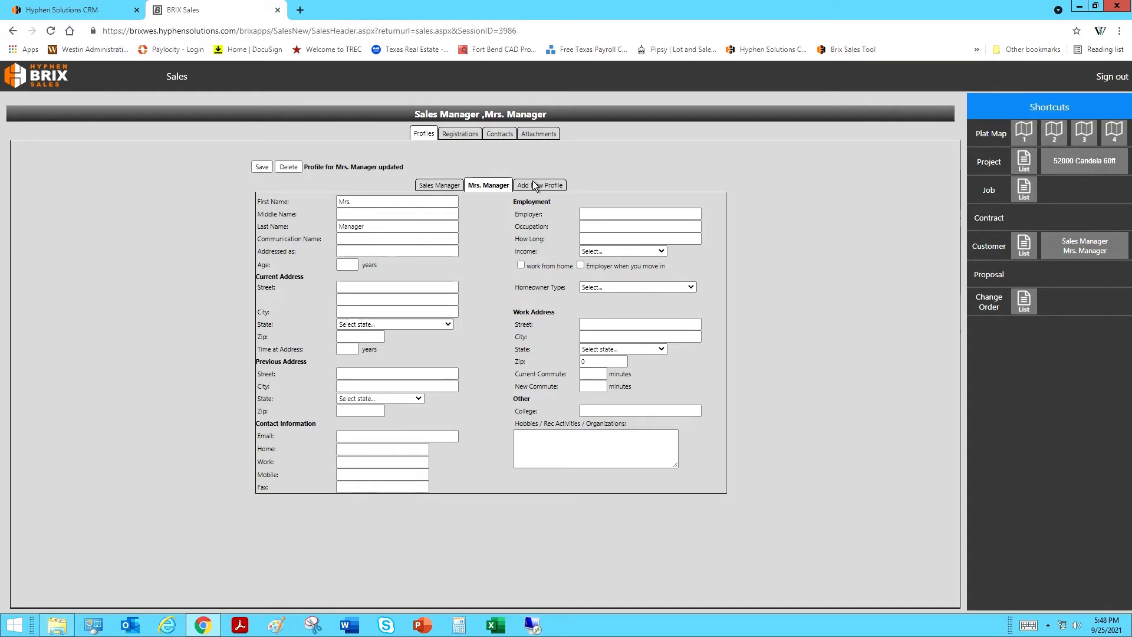
left_click(503, 140)
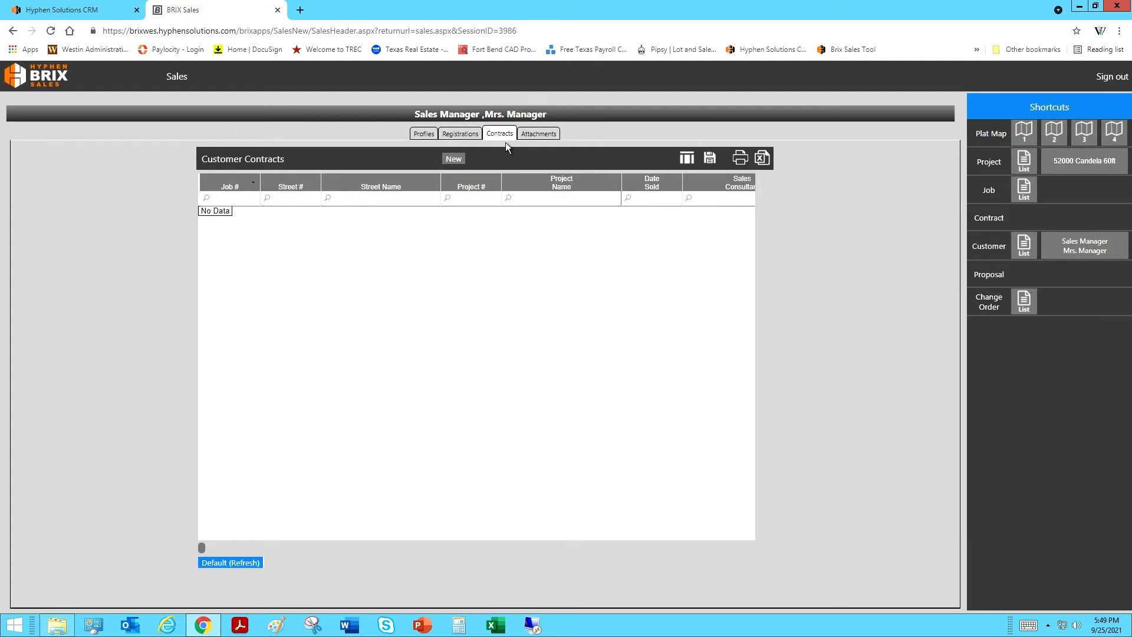
Step: Open the Available Jobs list for a new contract and scroll through the Candela 40ft jobs
left_click(454, 159)
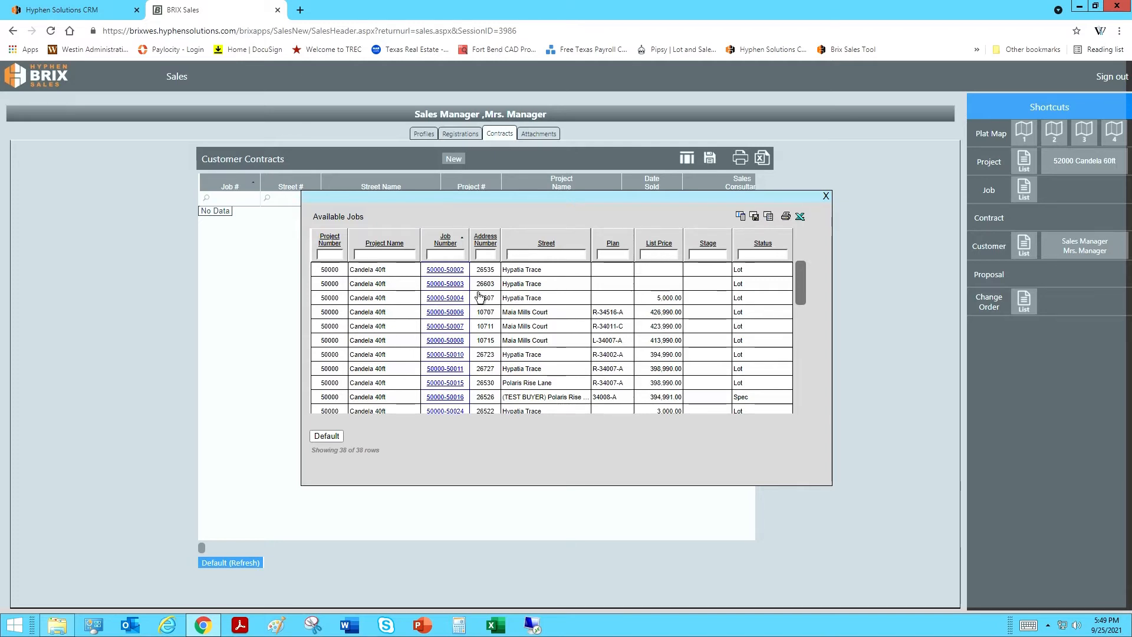
scroll(436, 309, "down", 2)
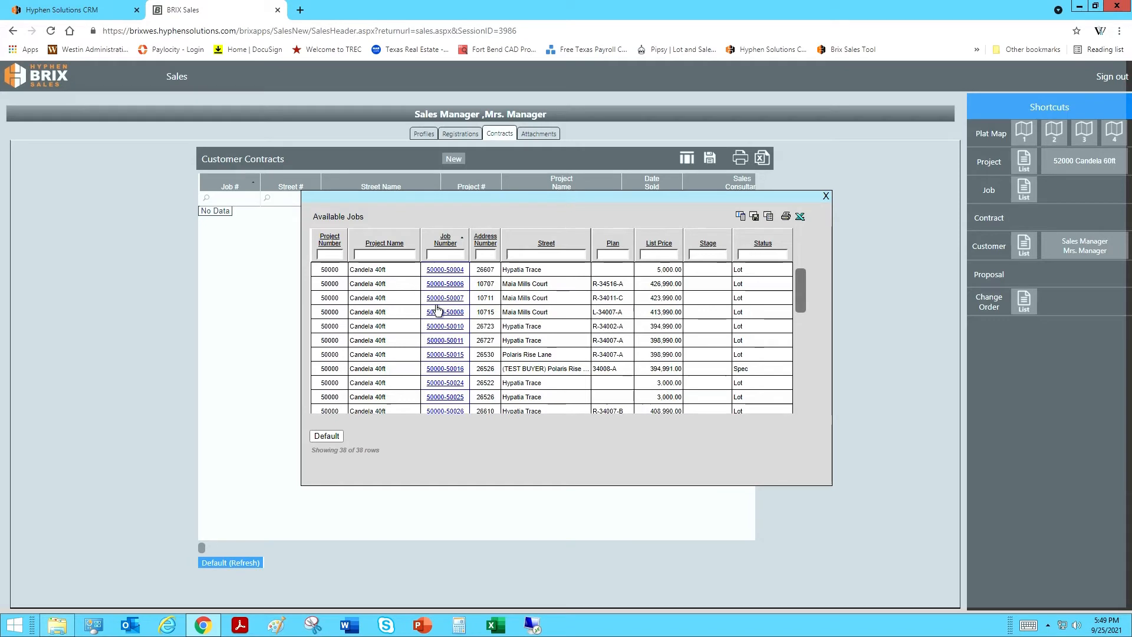
scroll(437, 309, "down", 3)
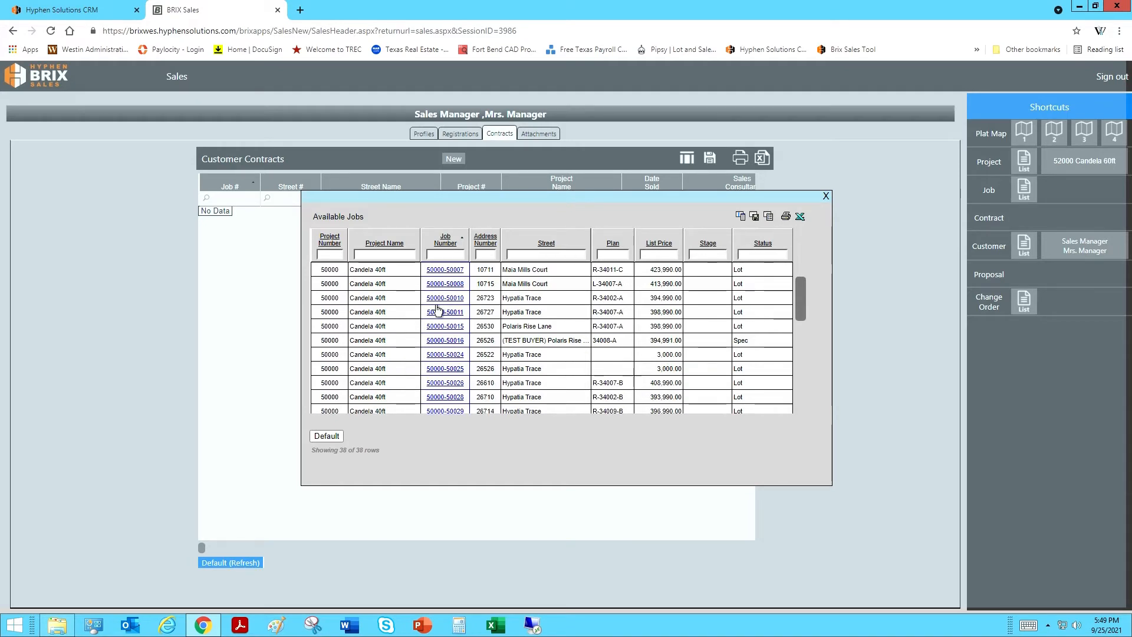
scroll(437, 309, "down", 3)
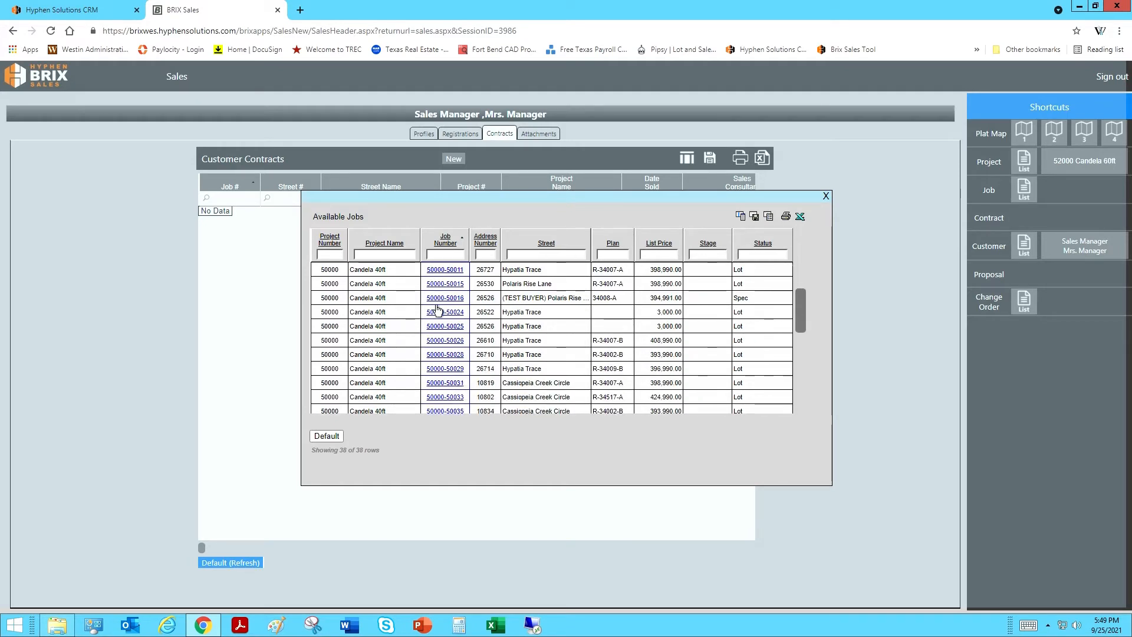
scroll(437, 309, "down", 6)
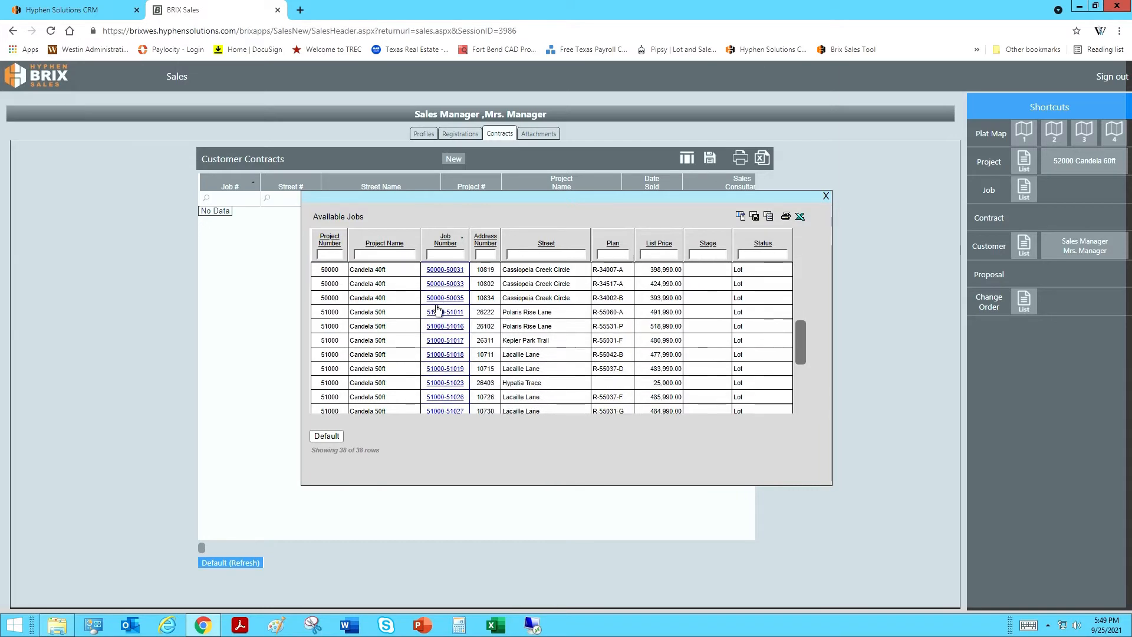
scroll(437, 309, "down", 2)
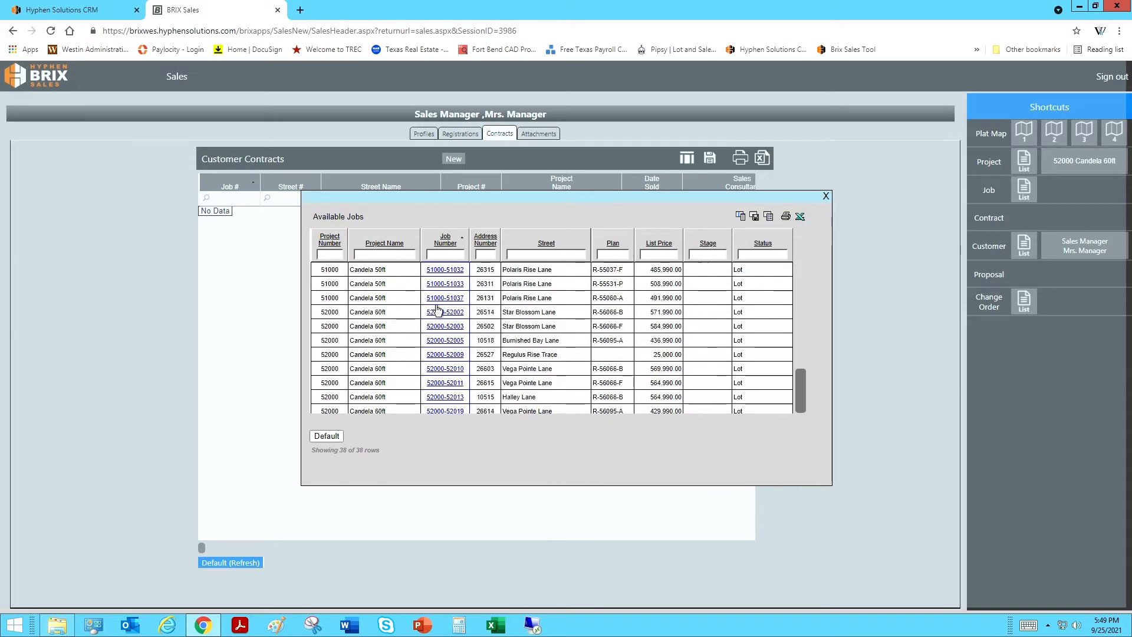
scroll(437, 309, "up", 13)
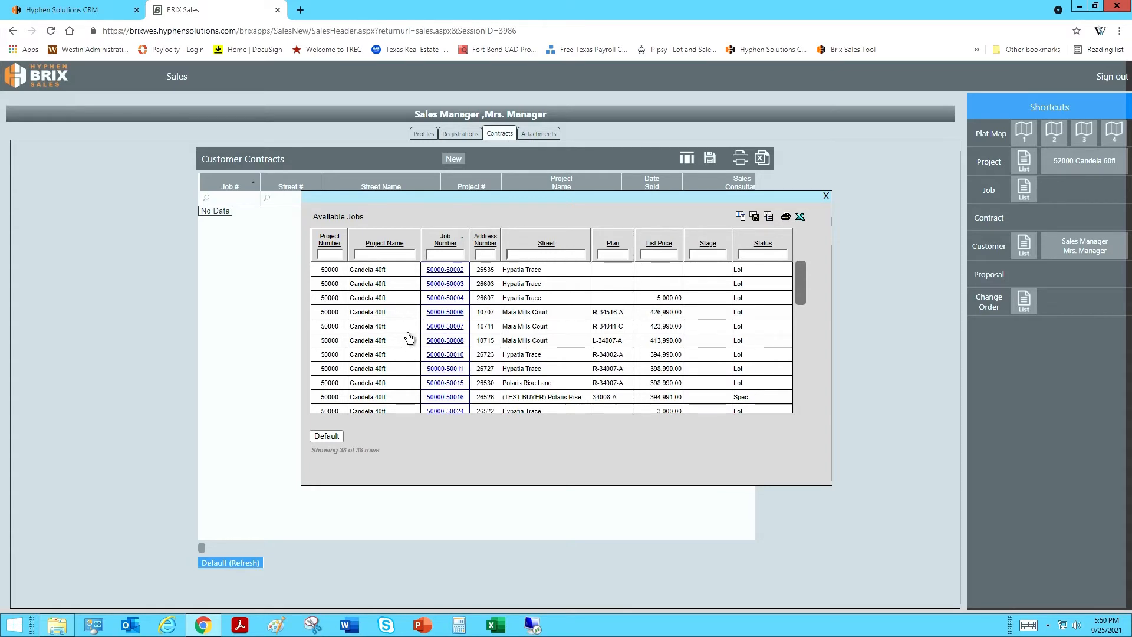
left_click(491, 254)
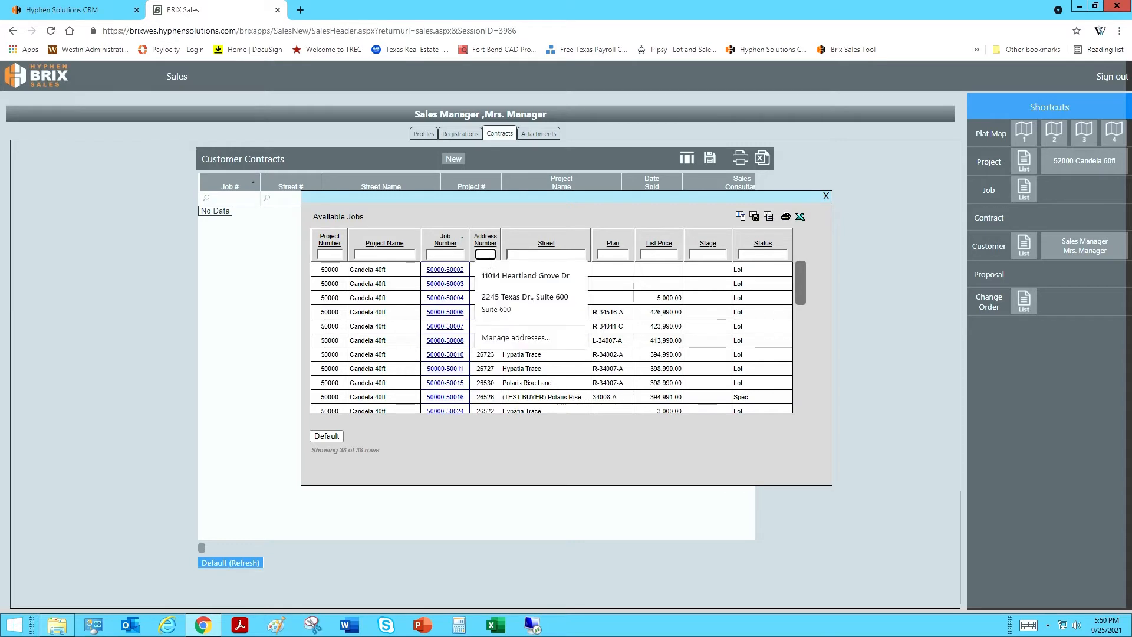
type("265")
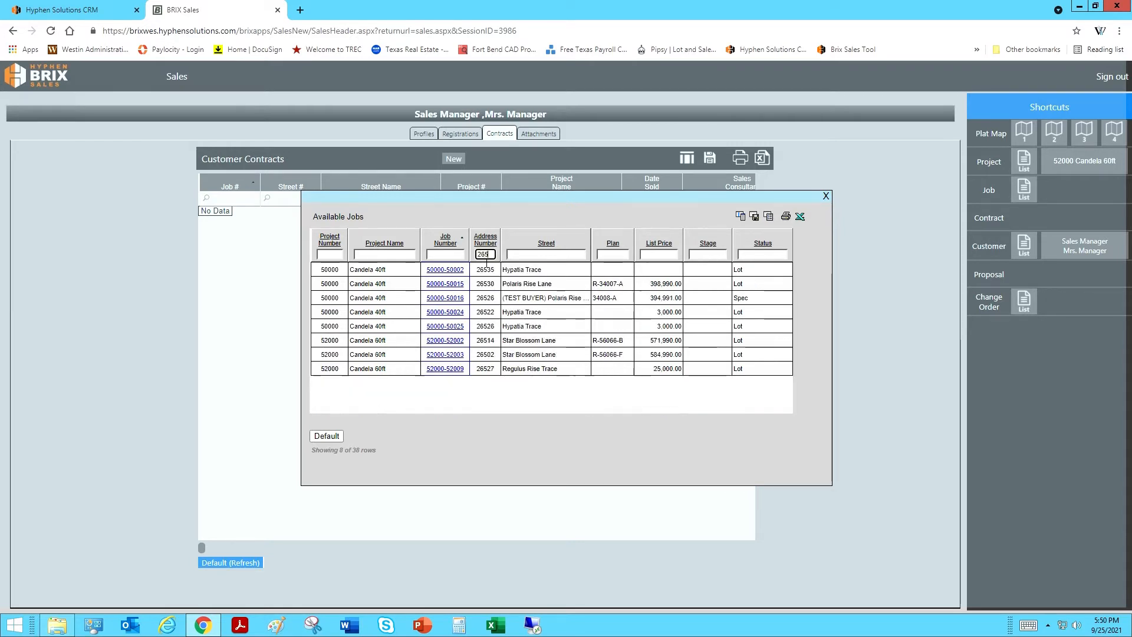
type("26")
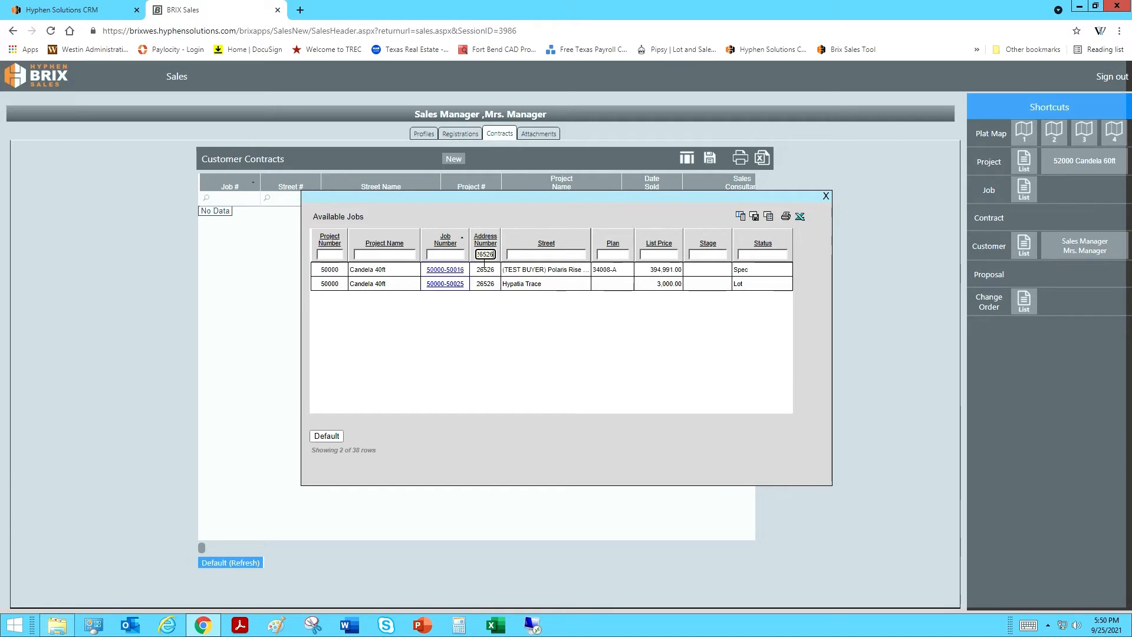
left_click(452, 275)
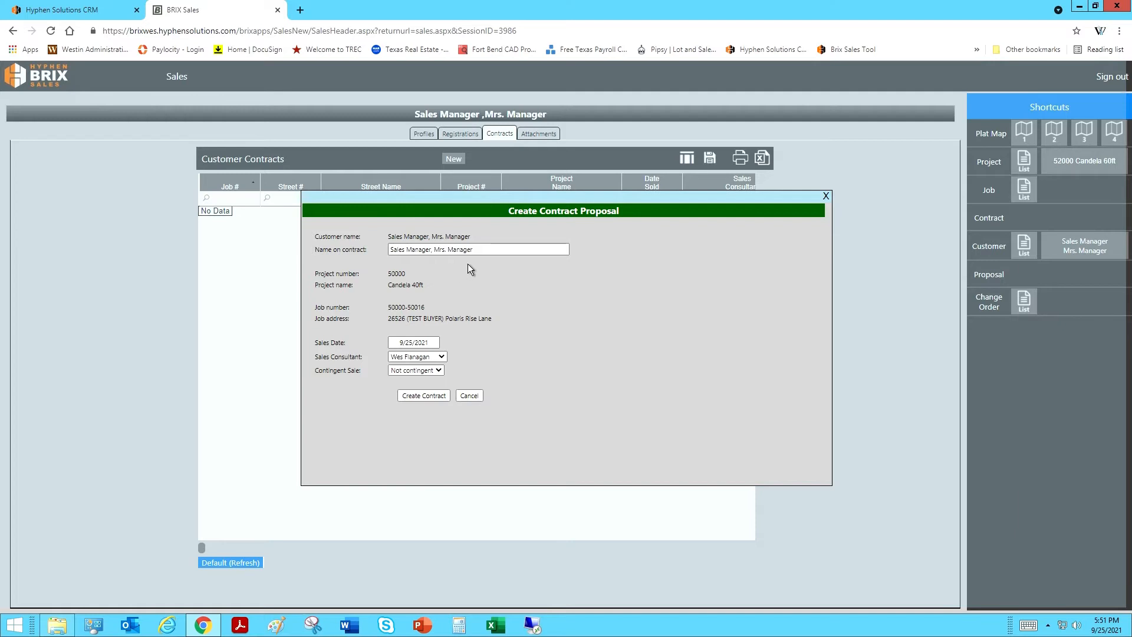
left_click(502, 256)
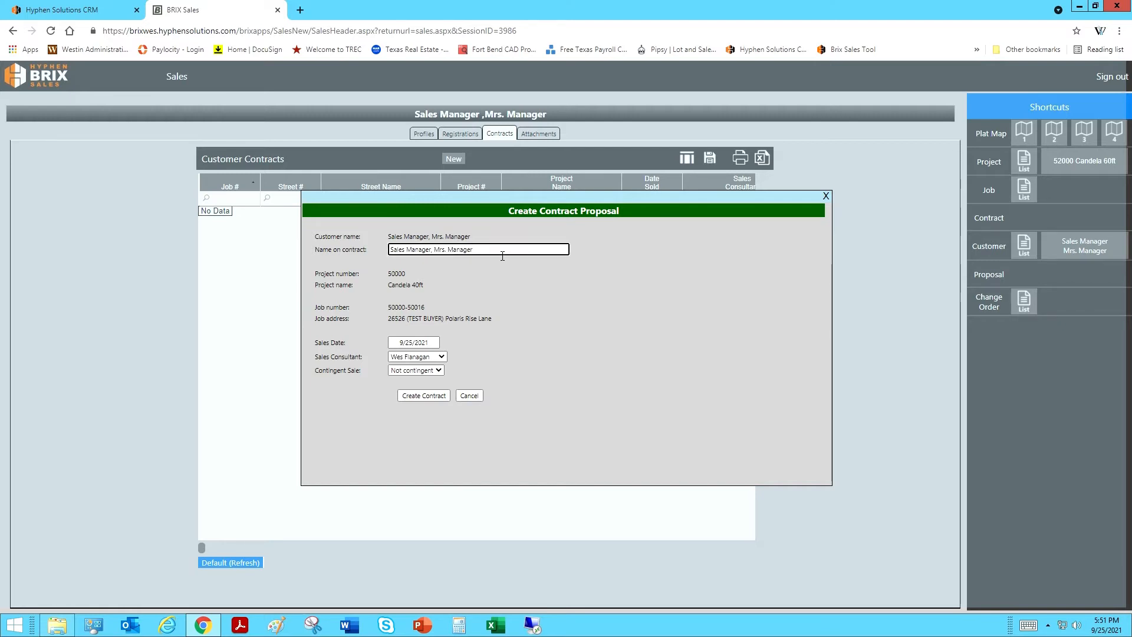
type(",")
type("litt")
type("le")
type(" ma")
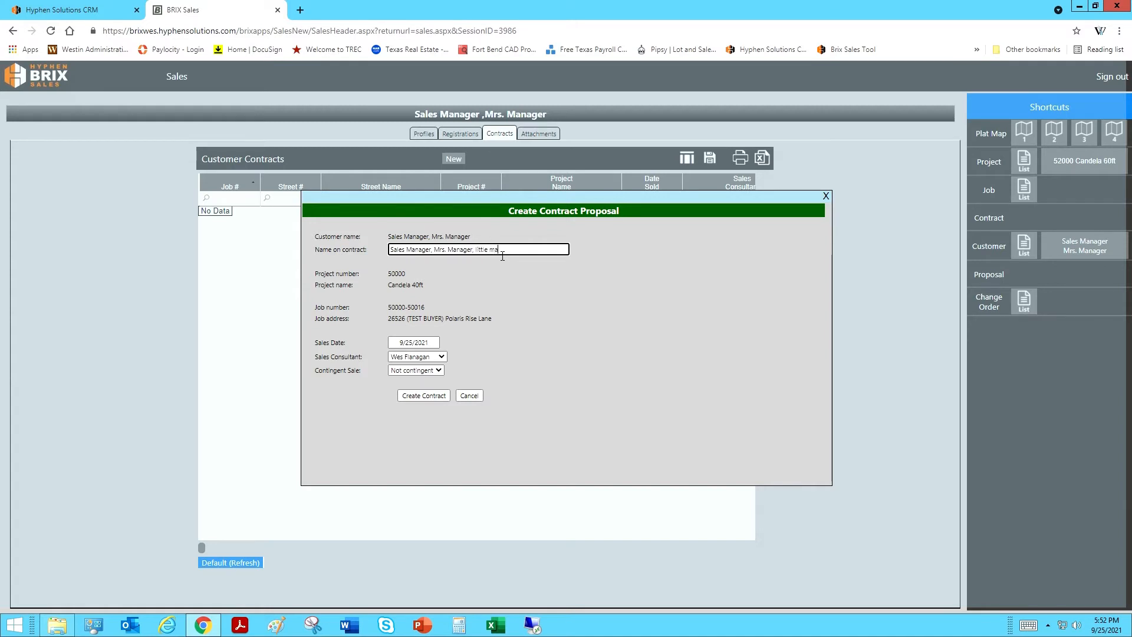
type("nager")
key("BackSpace")
key("BackSpace")
key("BackSpace")
key("BackSpace")
key("BackSpace")
key("BackSpace")
key("BackSpace")
key("BackSpace")
key("BackSpace")
key("BackSpace")
key("BackSpace")
key("BackSpace")
key("BackSpace")
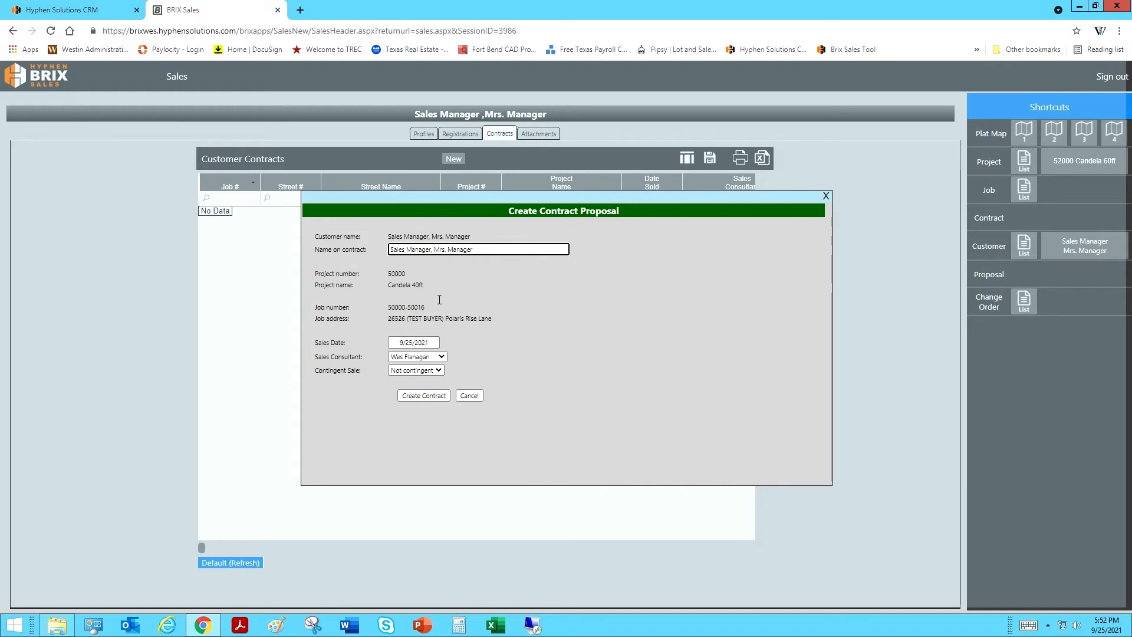
left_click(433, 401)
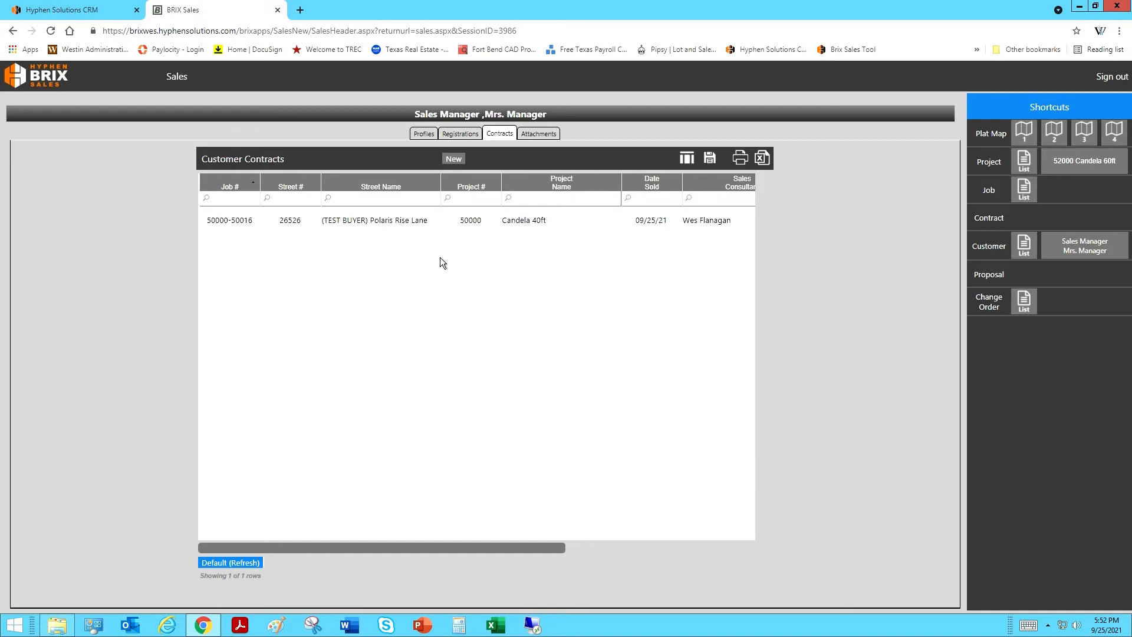
Step: Set the new contract's sales source to Walk In, save it, and view its plan details
left_click(399, 228)
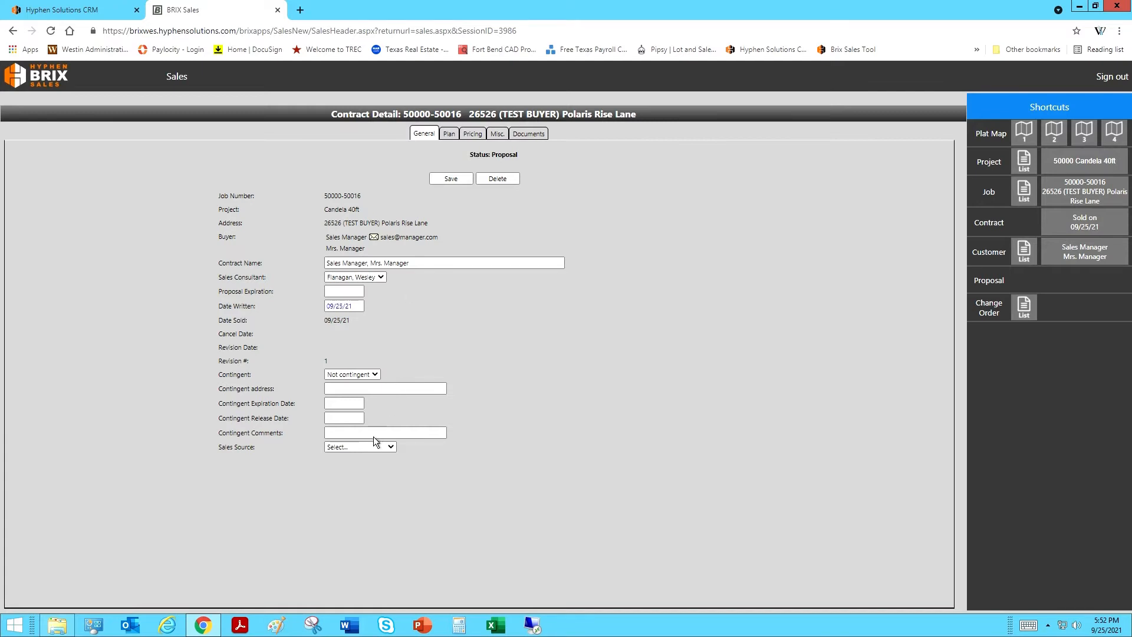
left_click(364, 451)
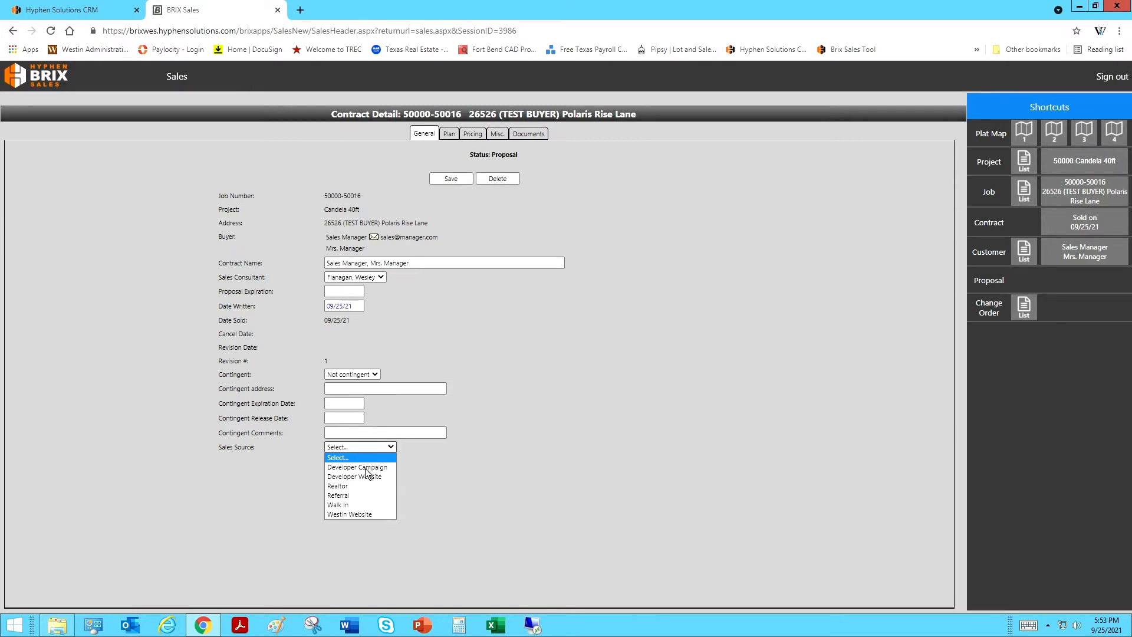
left_click(356, 509)
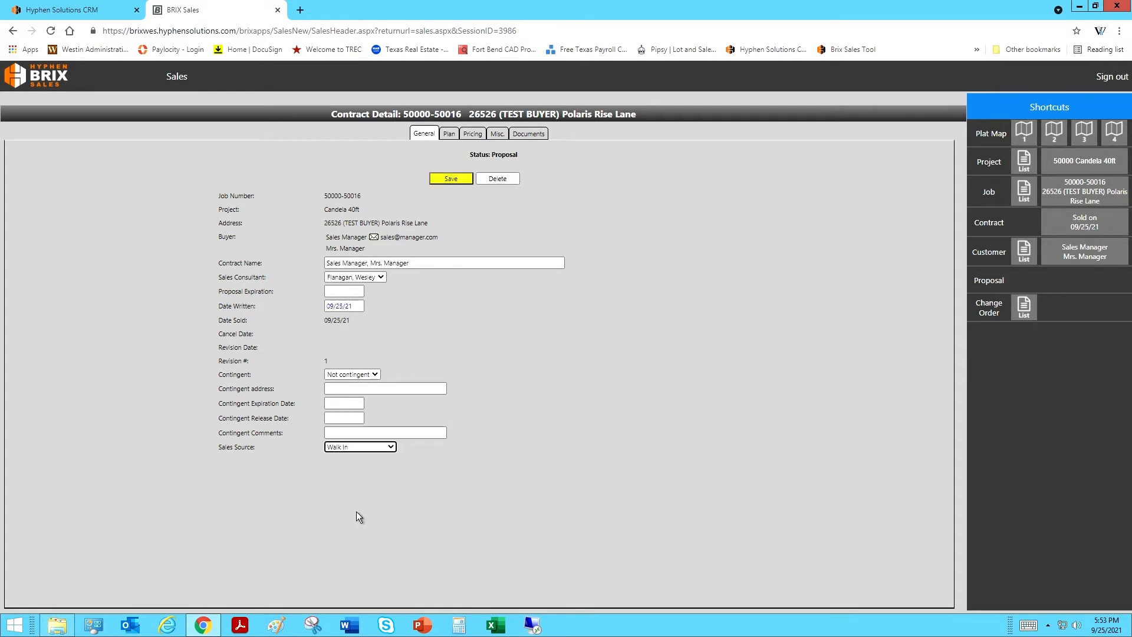
left_click(461, 184)
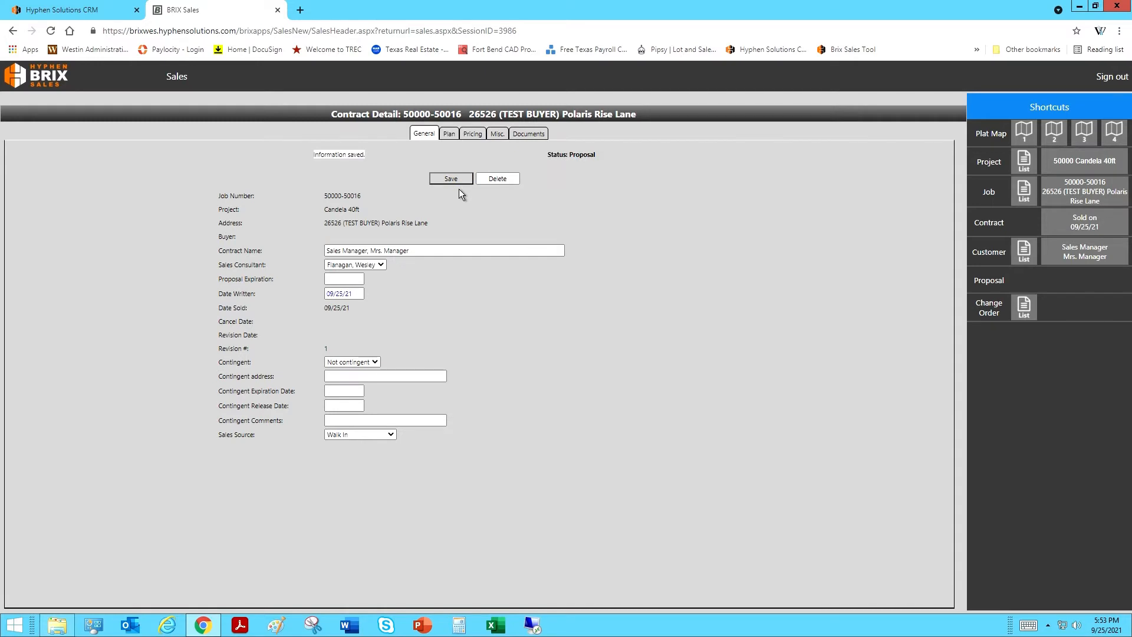
left_click(457, 140)
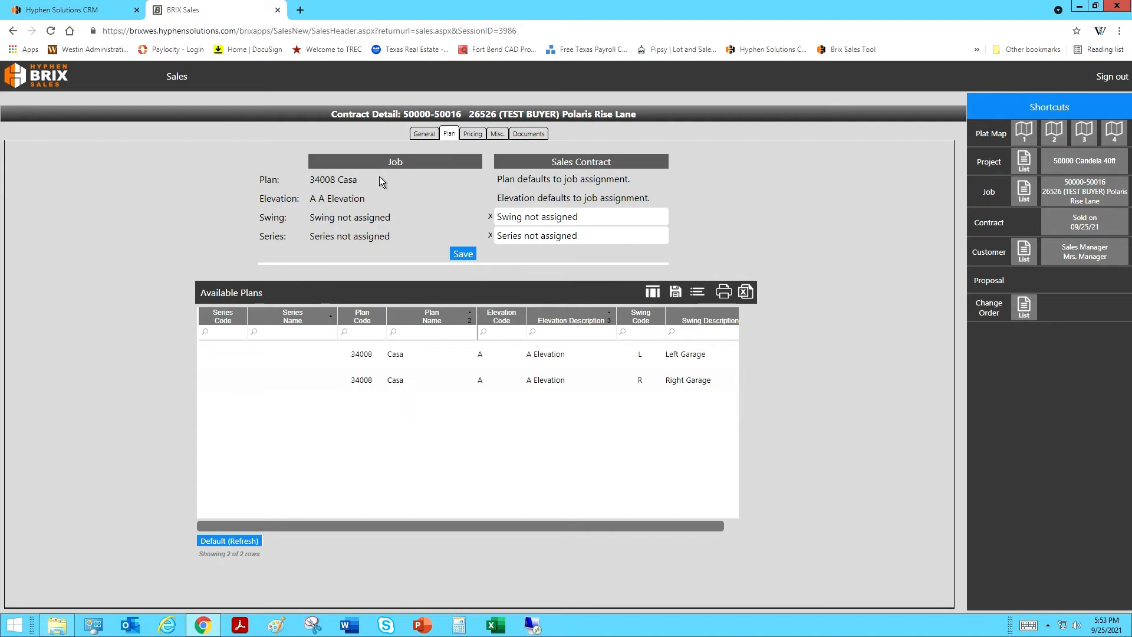
Step: View the contract's pricing: base price 394,990, lot premium 1, total 394,991
left_click(486, 140)
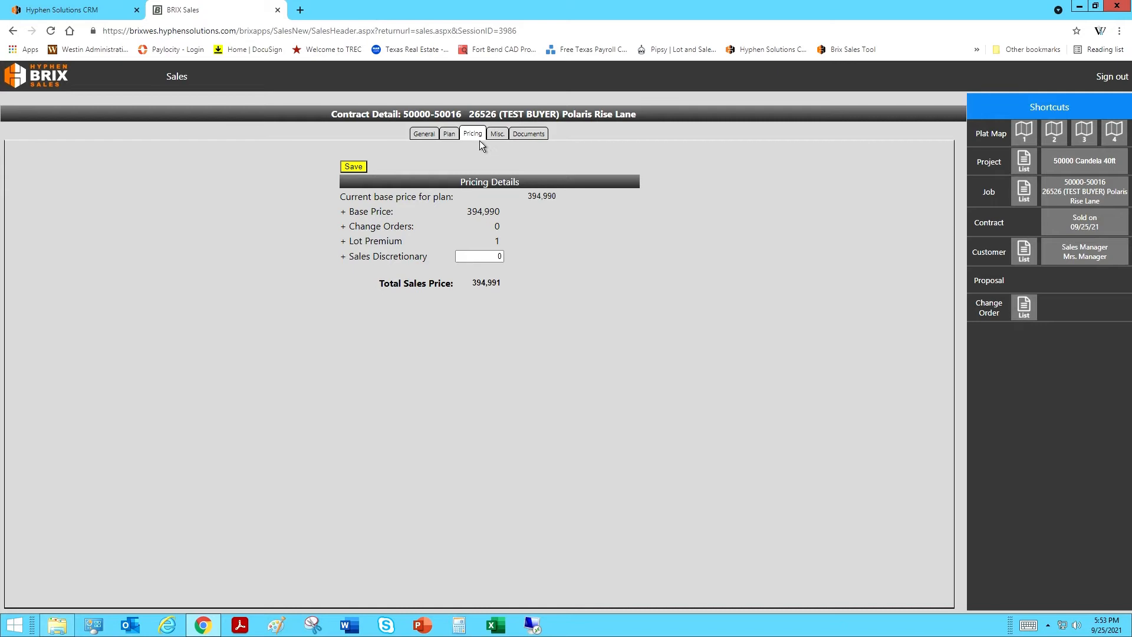
Step: Enter and save a -26,542 sales discretionary discount, bringing the total to 368,449
double_click(502, 260)
type("-")
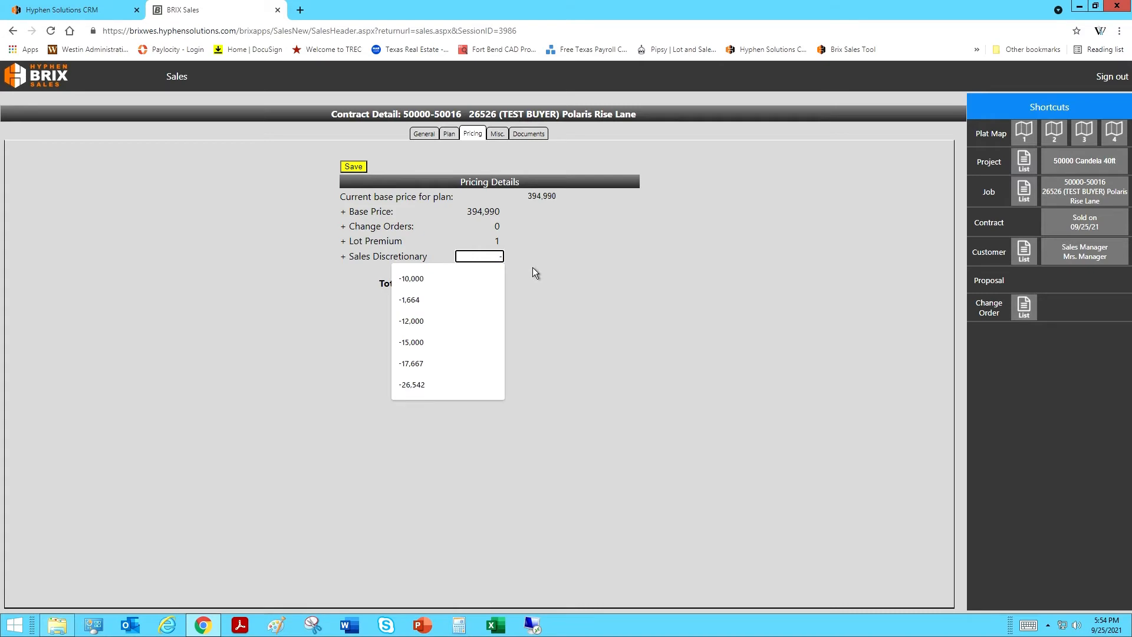
type("26542")
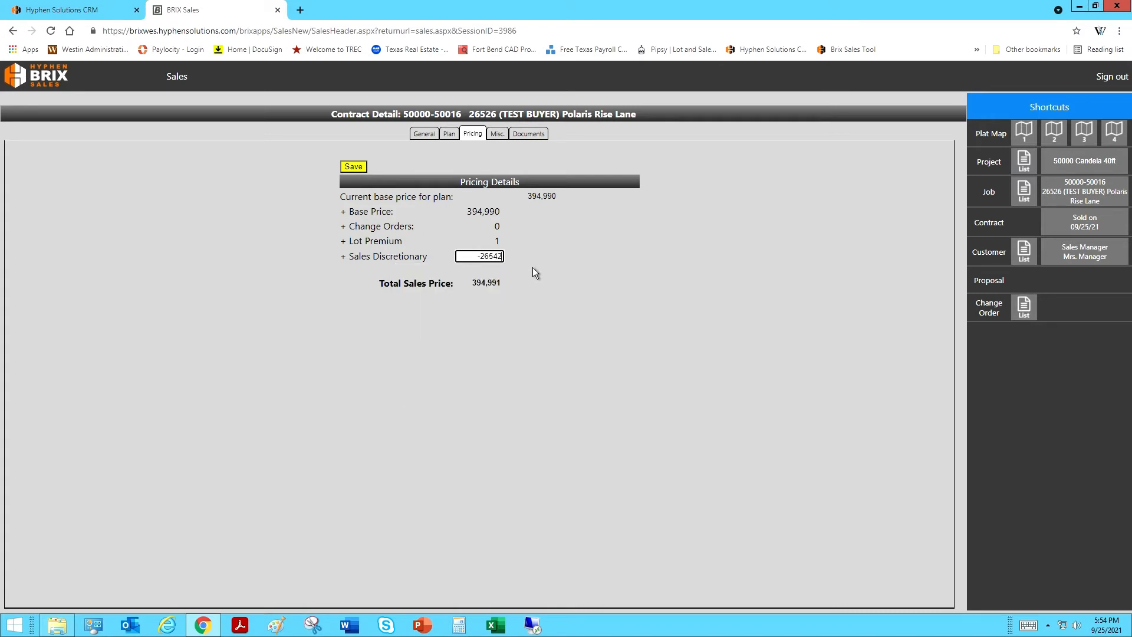
left_click(365, 171)
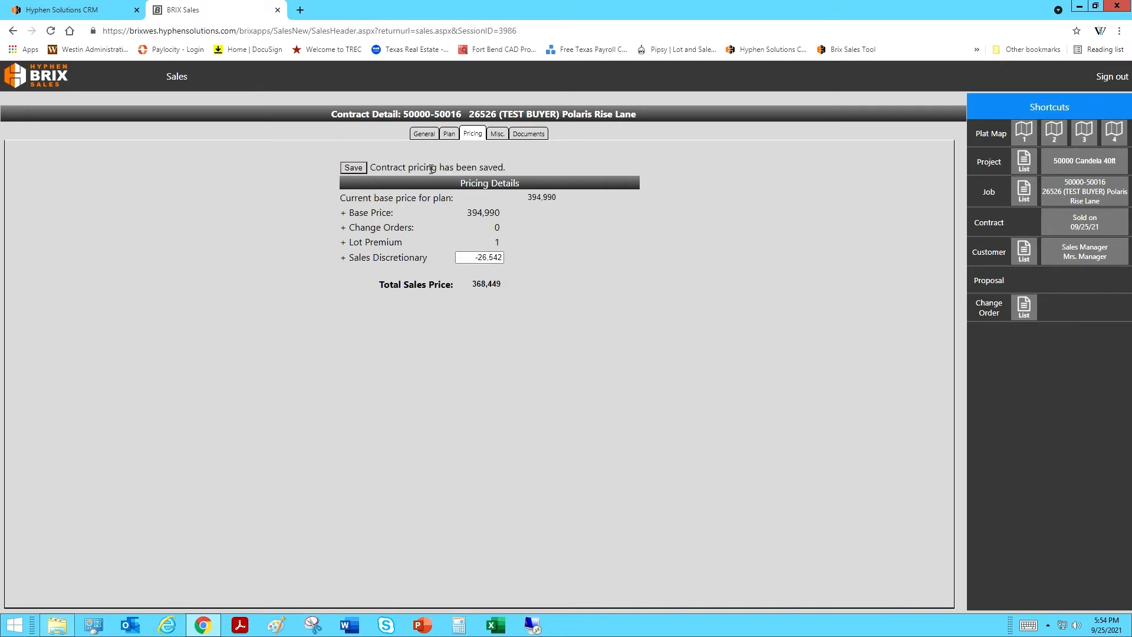
left_click(501, 136)
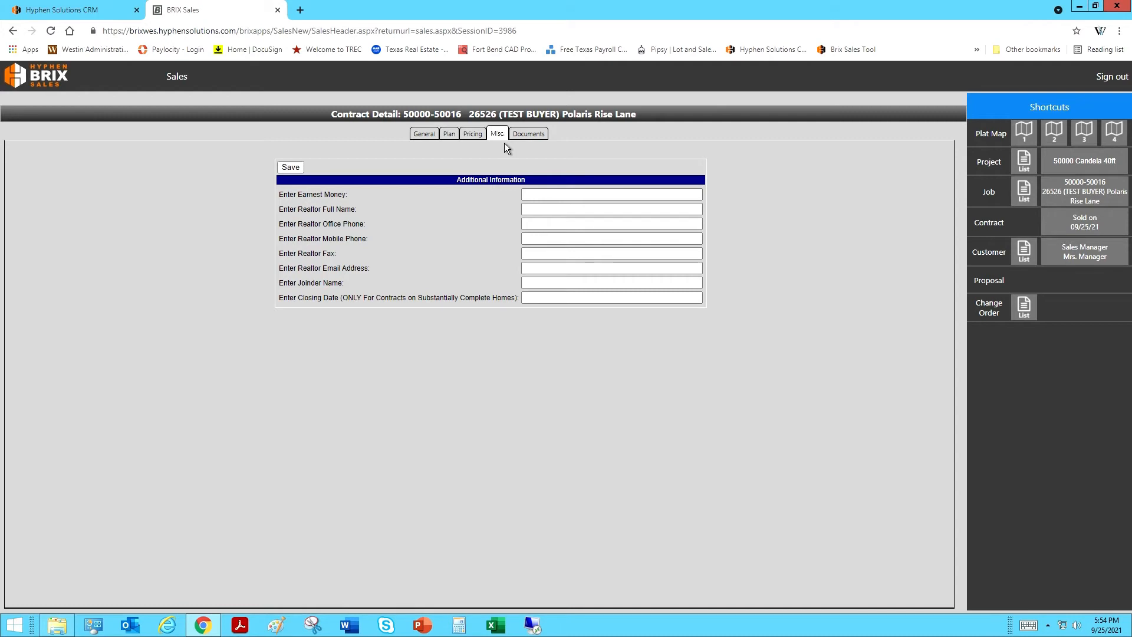
Step: Enter earnest money 10000, realtor NONE and closing date 10/28/2021 on the Misc. tab
left_click(542, 197)
left_click(541, 197)
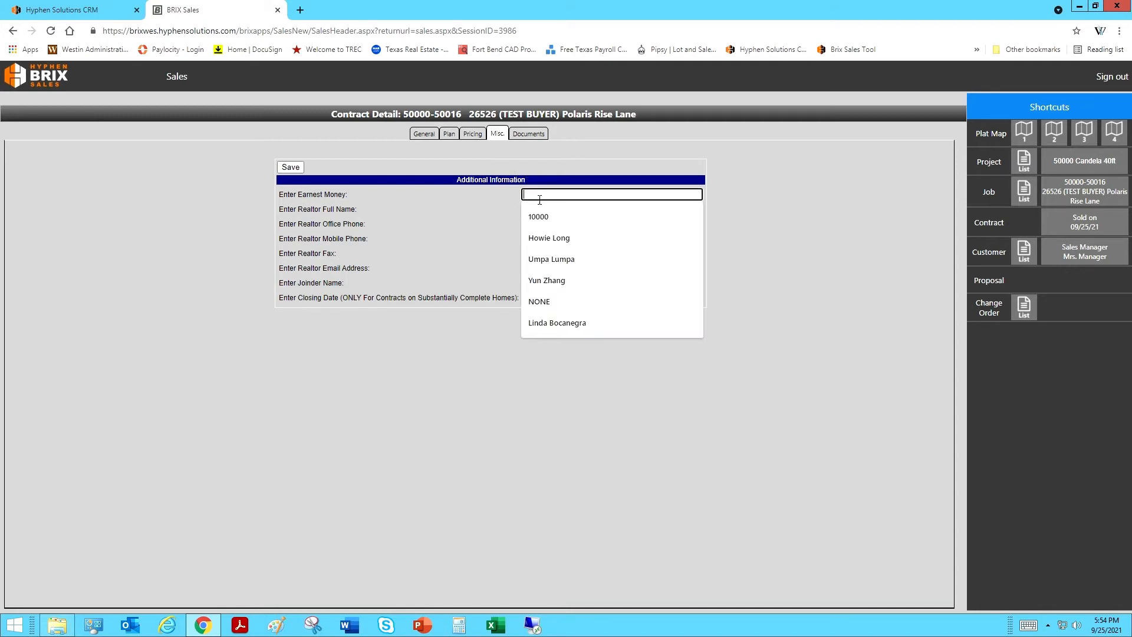
type("10")
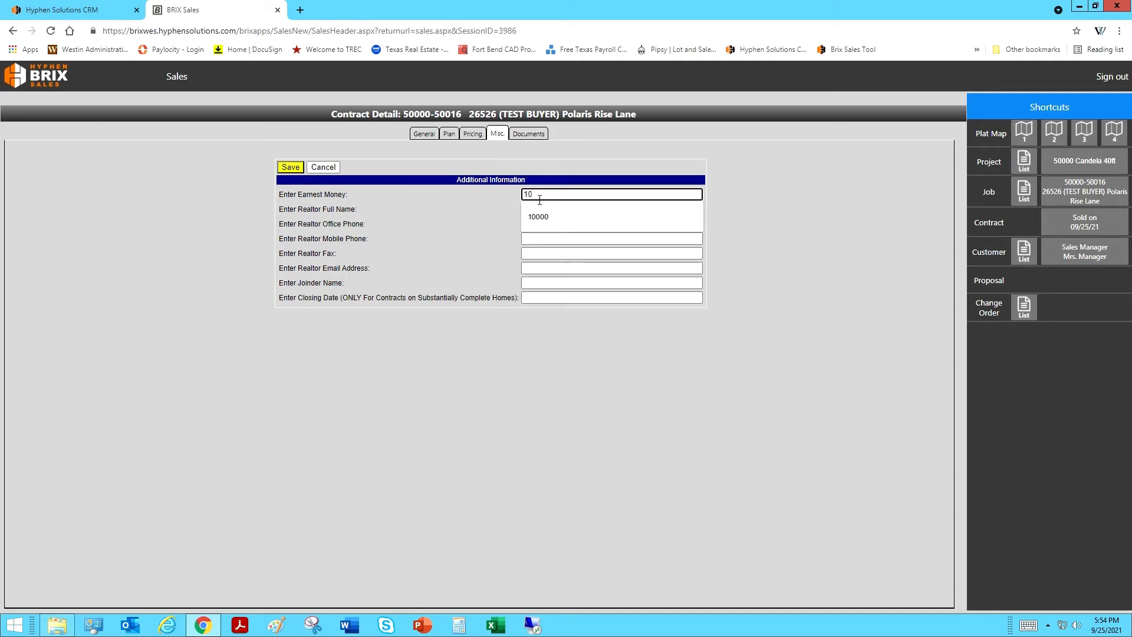
type("000")
left_click(548, 211)
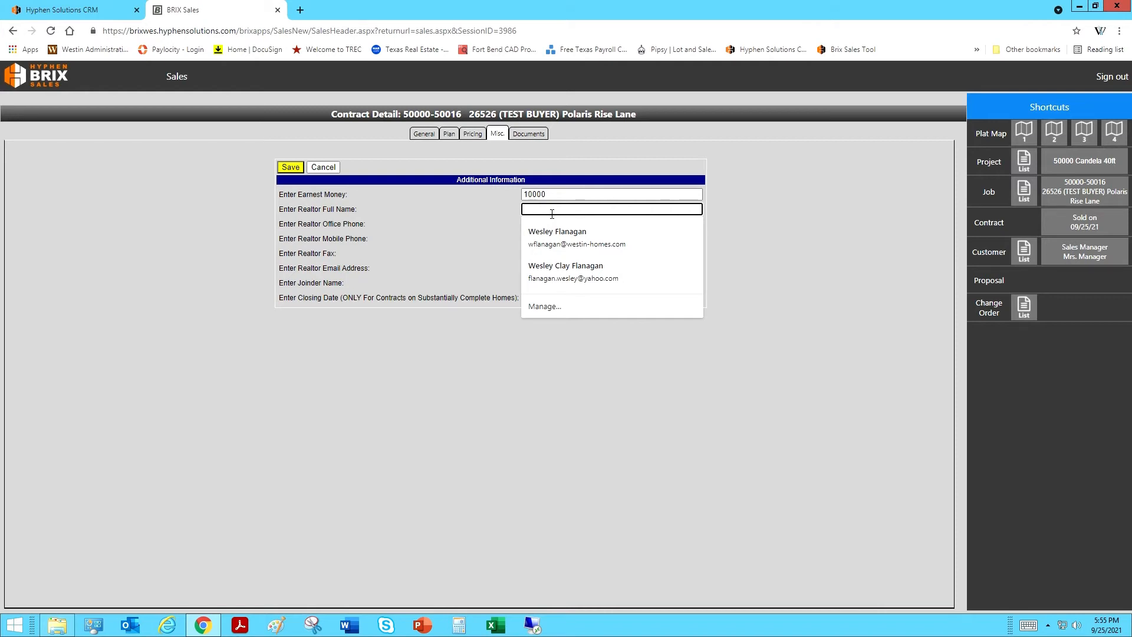
type("NONE")
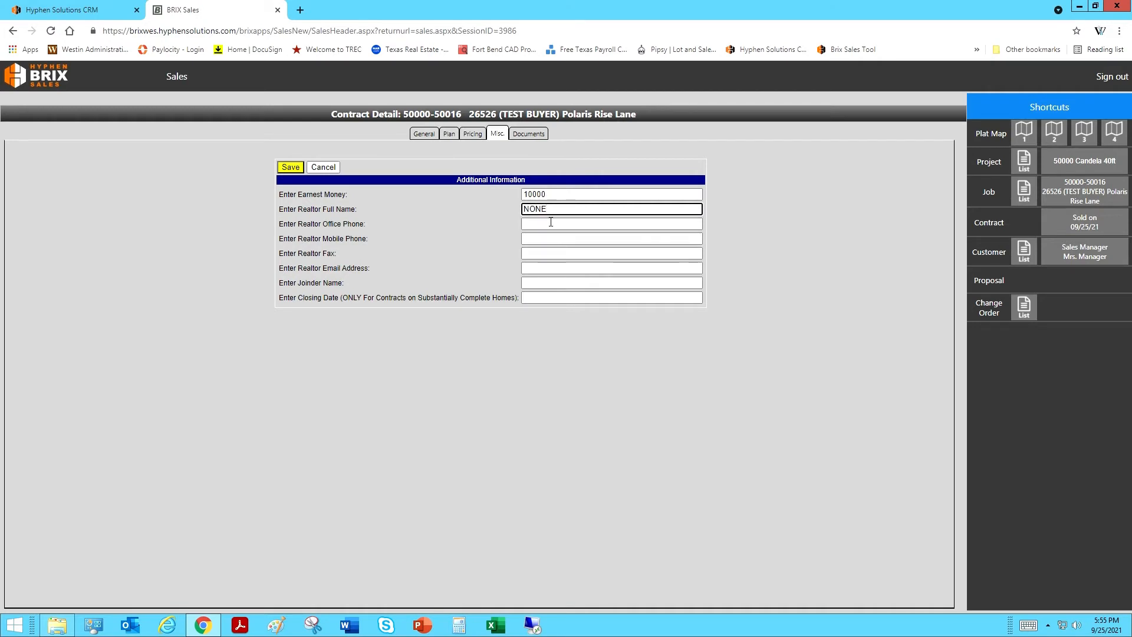
left_click(546, 283)
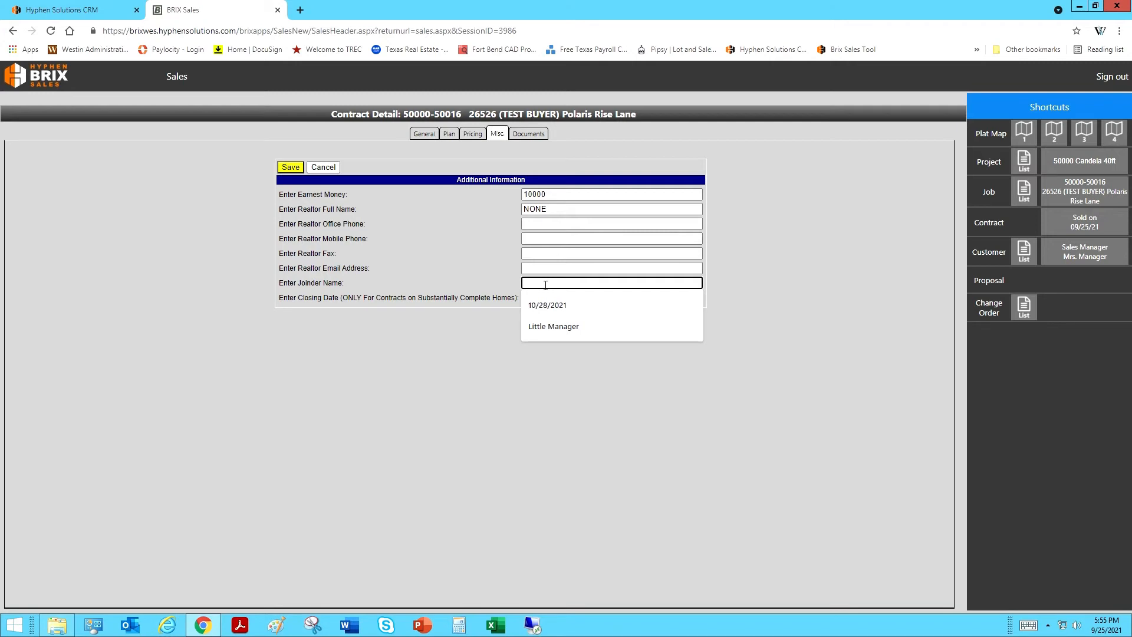
left_click(510, 308)
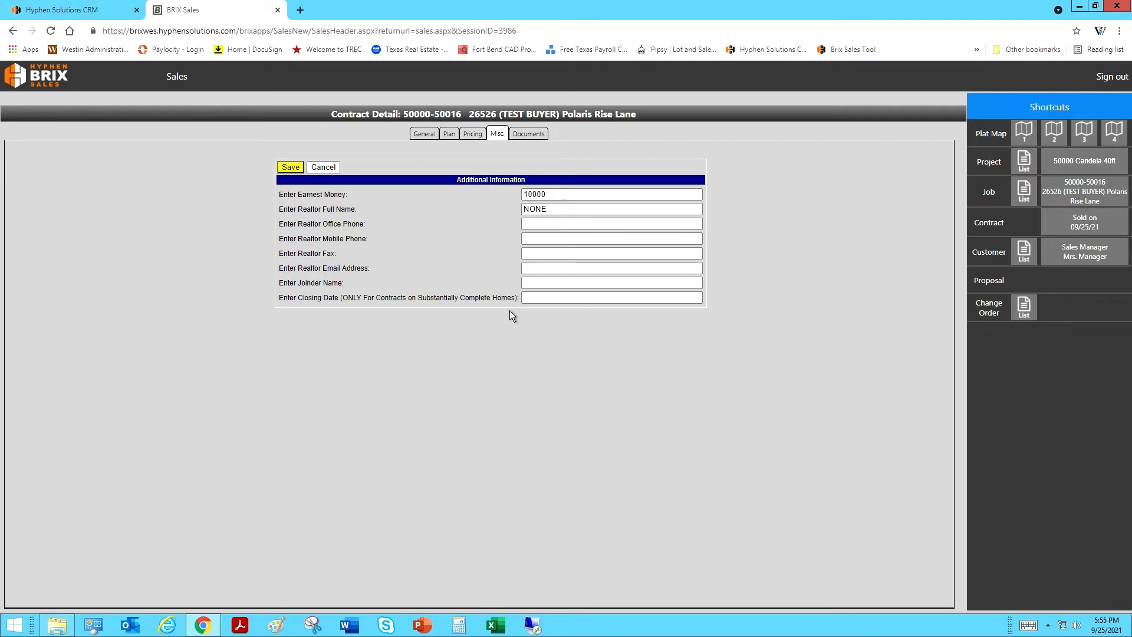
left_click(558, 304)
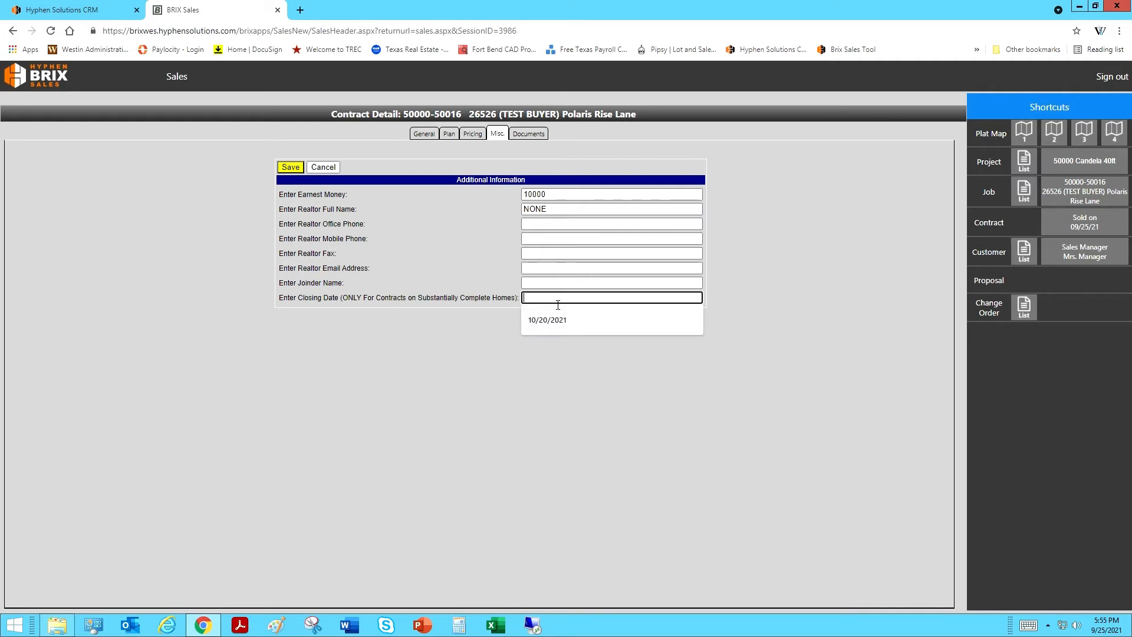
type("10/28/2021")
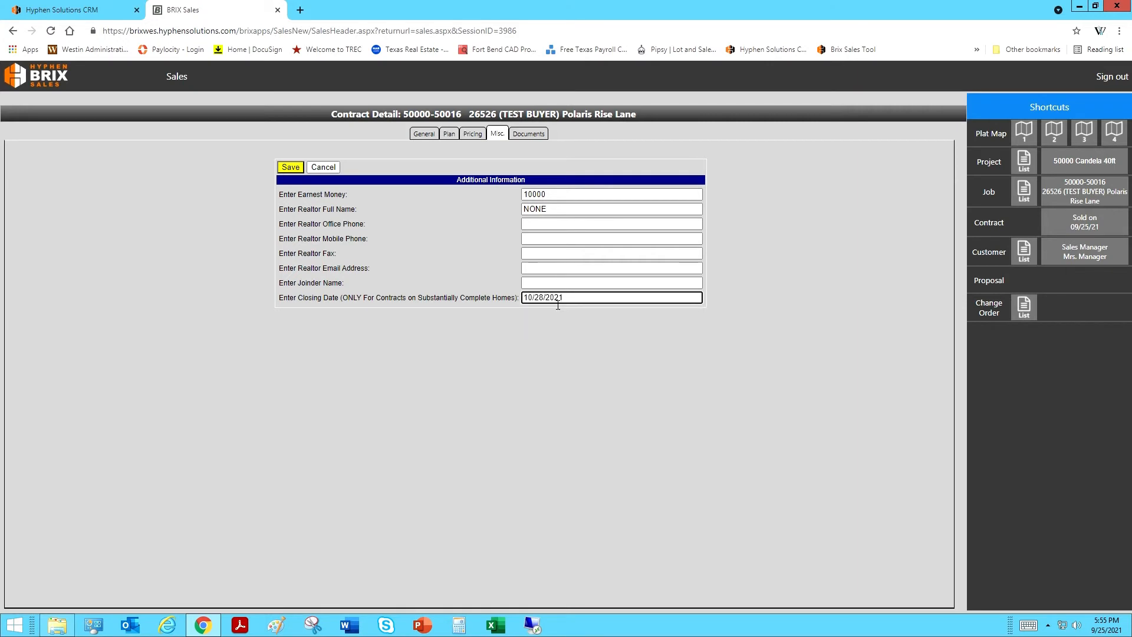
left_click(555, 333)
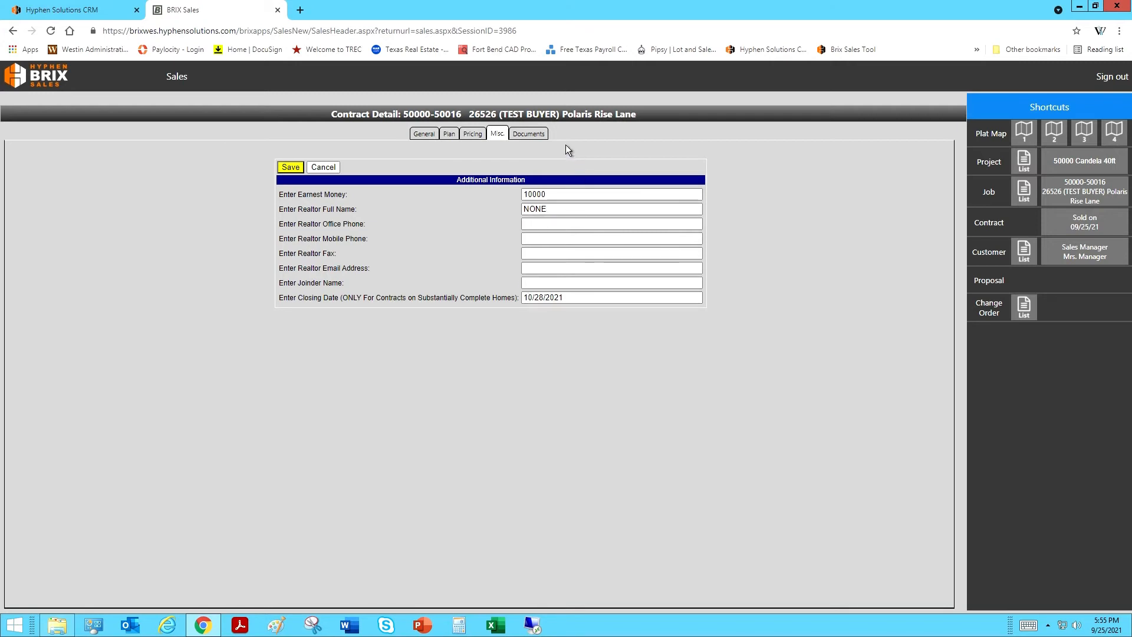
left_click(535, 140)
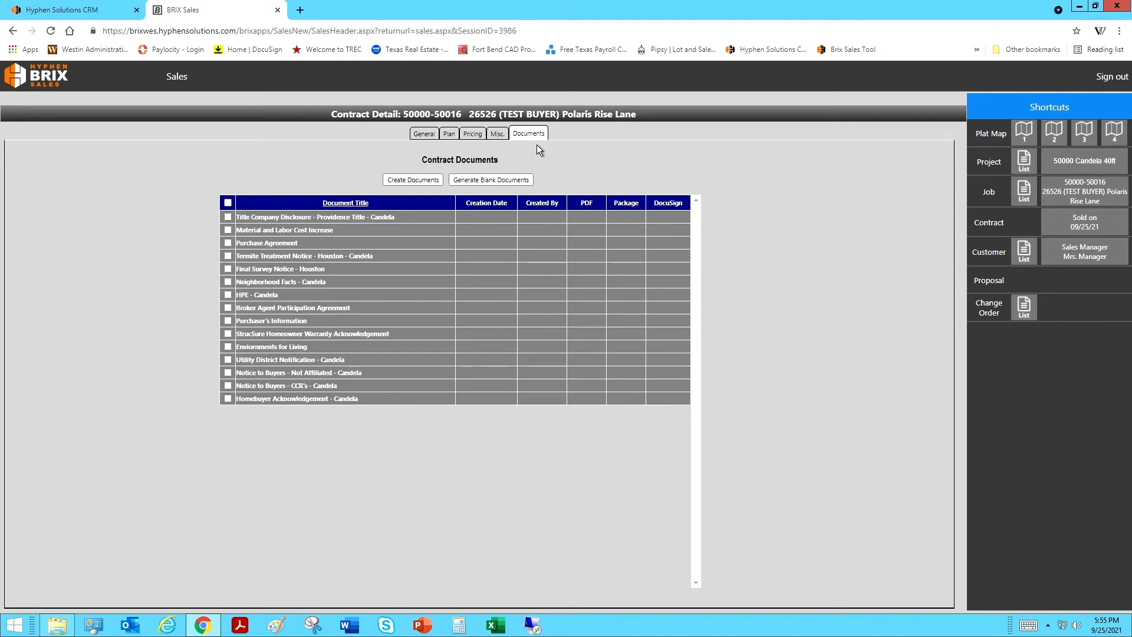
Step: Select all 15 contract documents and generate the document package
left_click(228, 203)
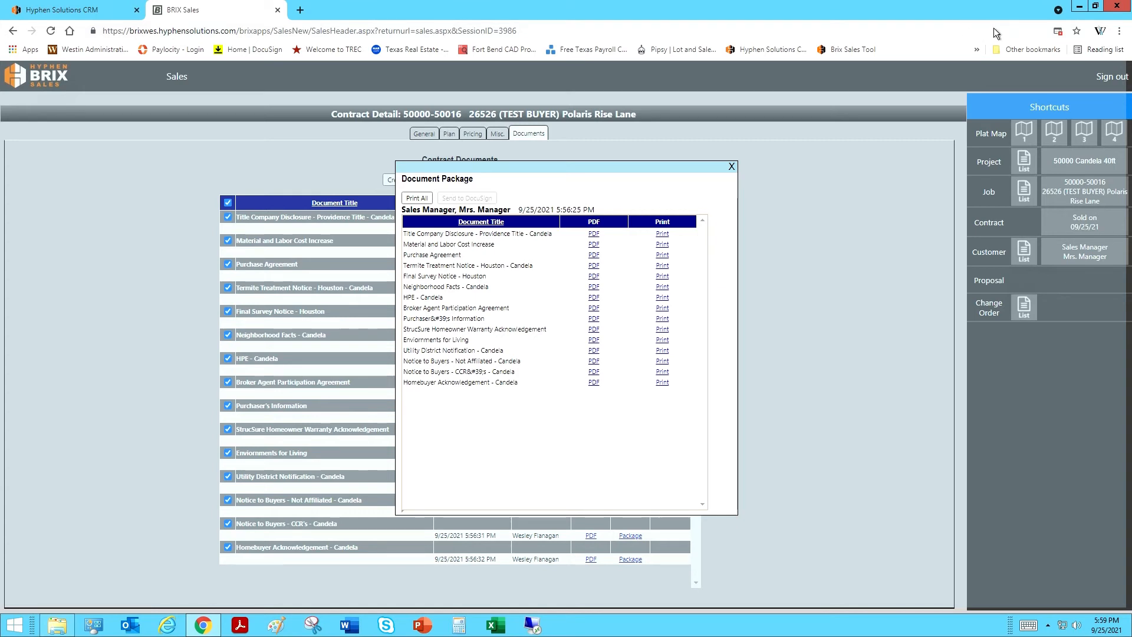
Step: Always allow pop-ups from the site so the 42-page package opens for printing
left_click(1067, 38)
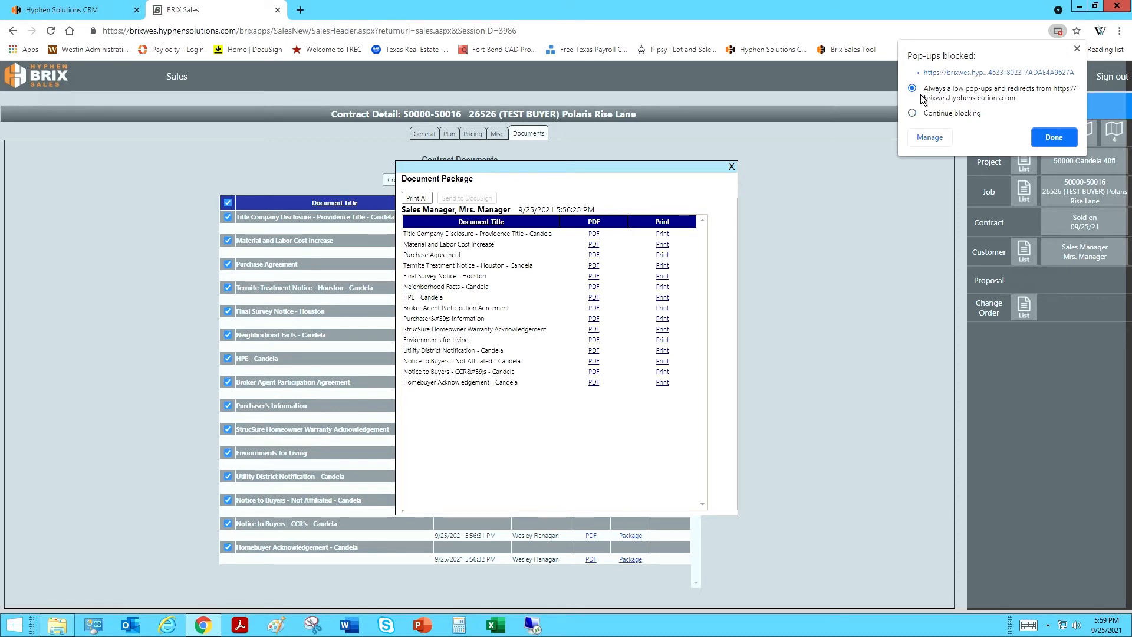
left_click(1059, 143)
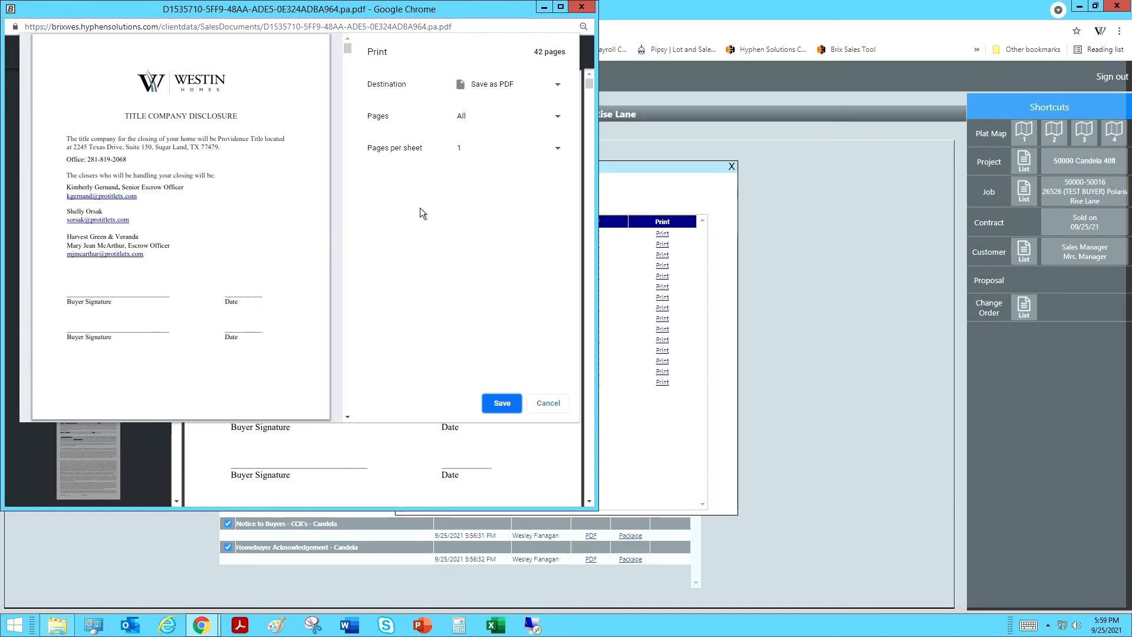
Step: Save the 42-page package to the Desktop as a PDF named for the lot address and purchase agreement, then close it
left_click(549, 89)
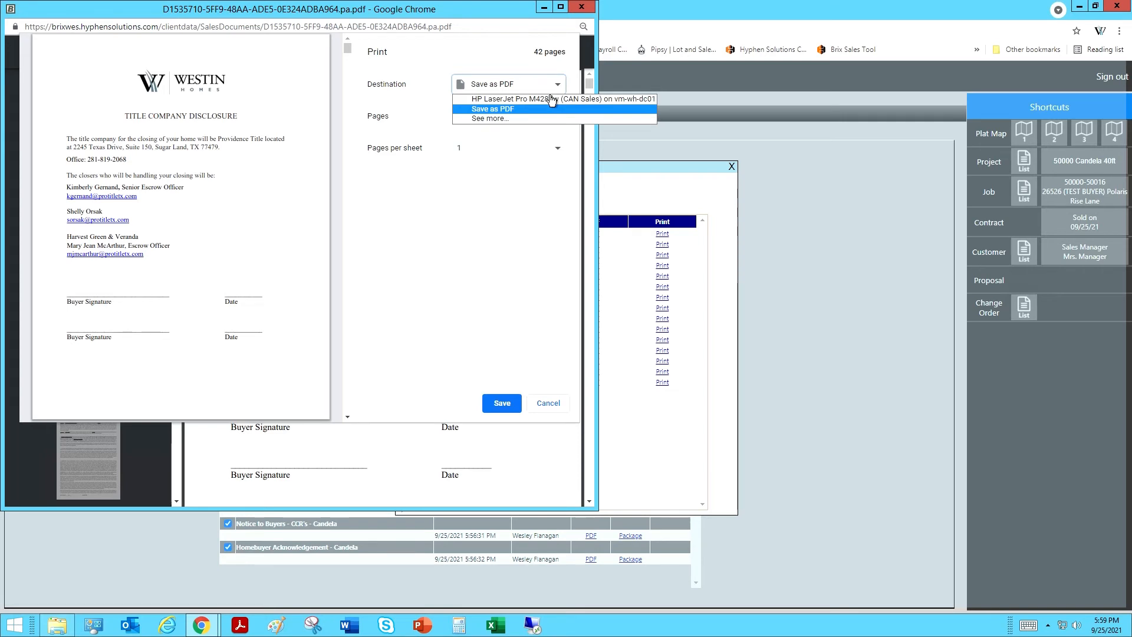
left_click(540, 192)
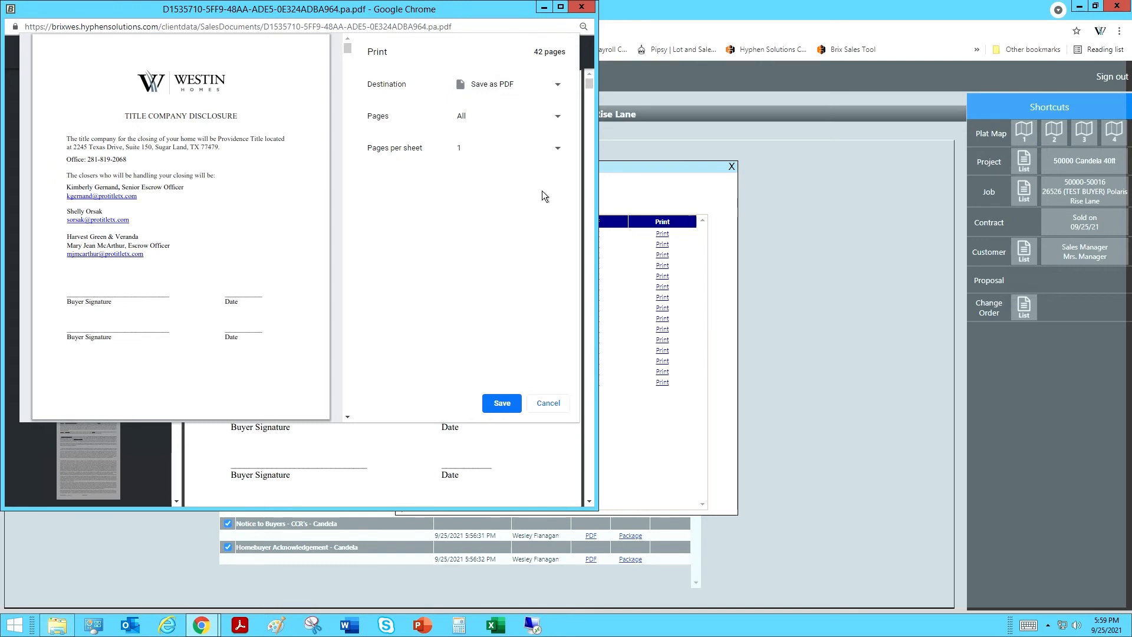
left_click(511, 410)
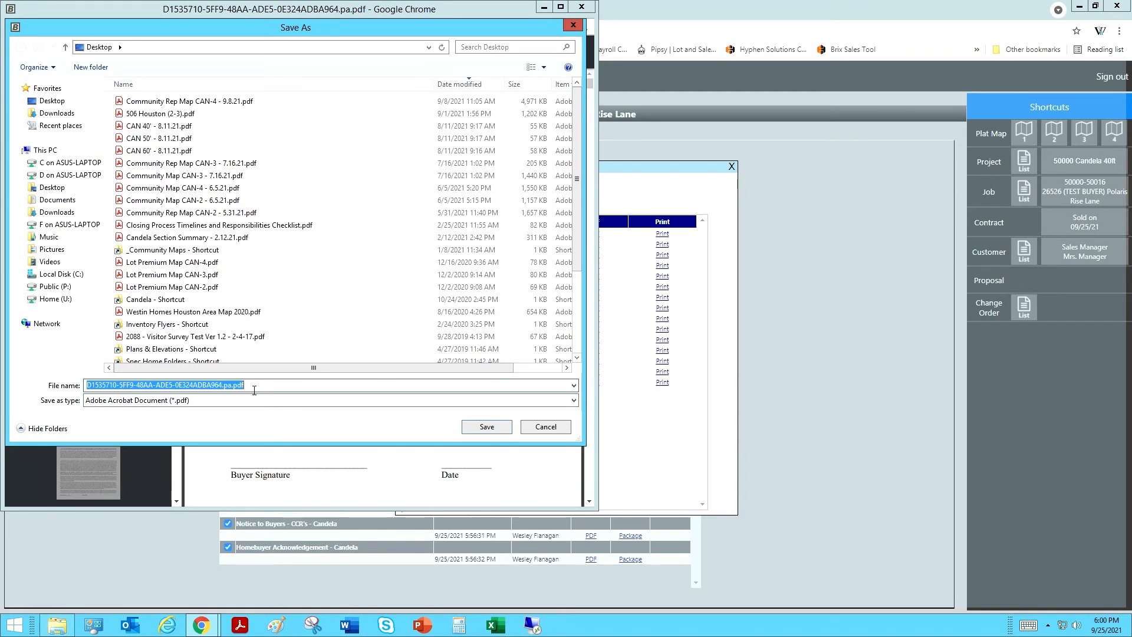
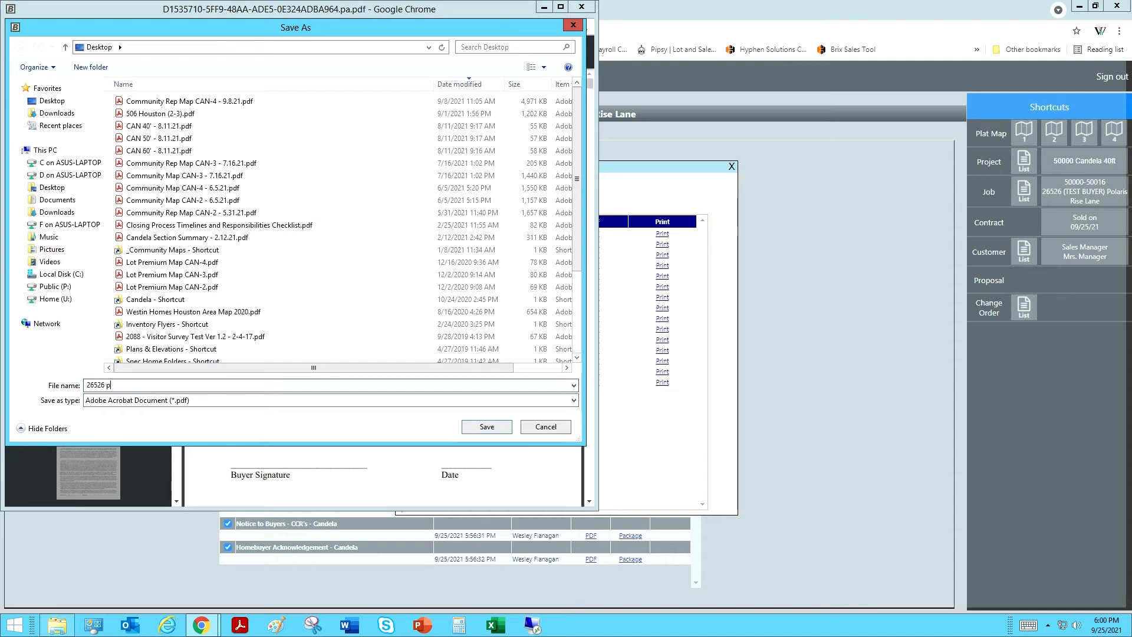
left_click(502, 433)
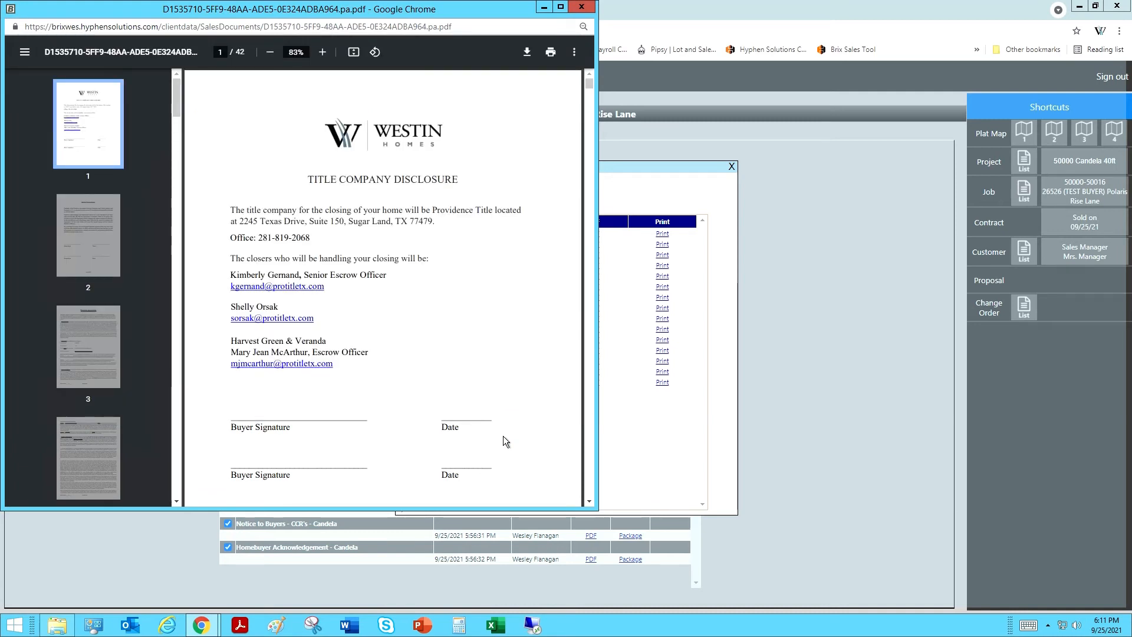
left_click_drag(249, 16, 259, 119)
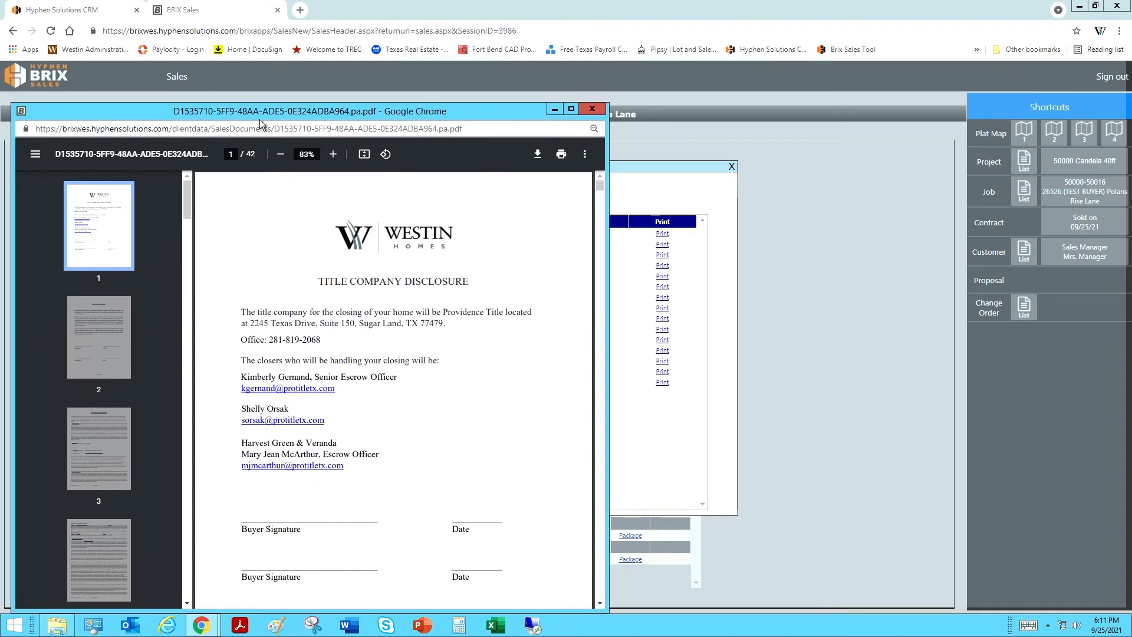
left_click(596, 111)
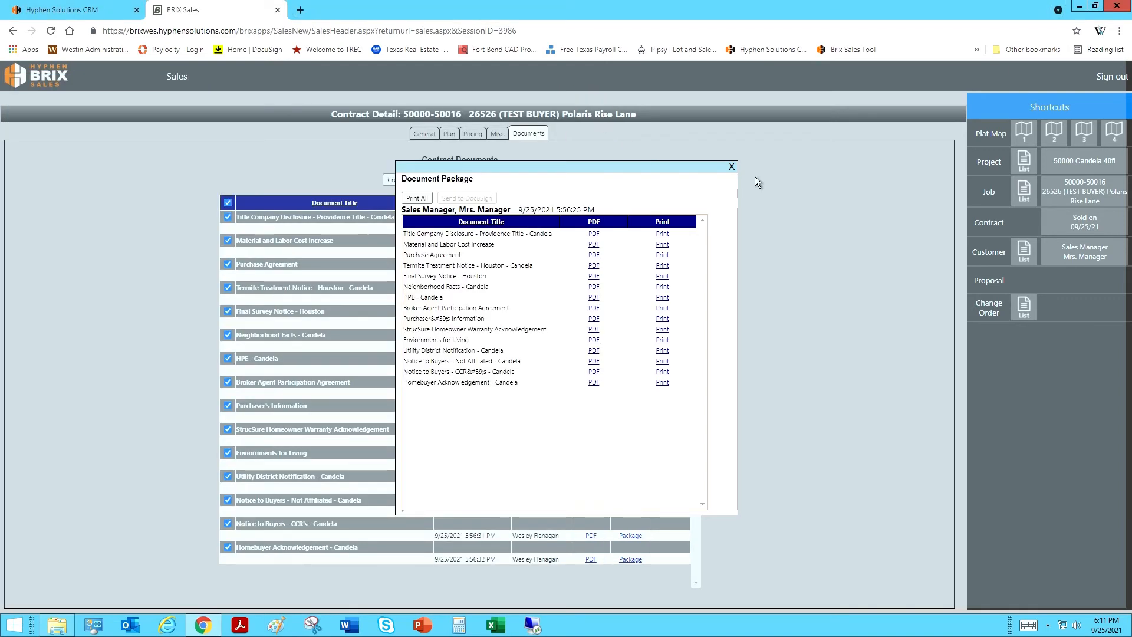
Step: Close the Document Package, returning to the 15 documents created 9/25/2021
left_click(731, 167)
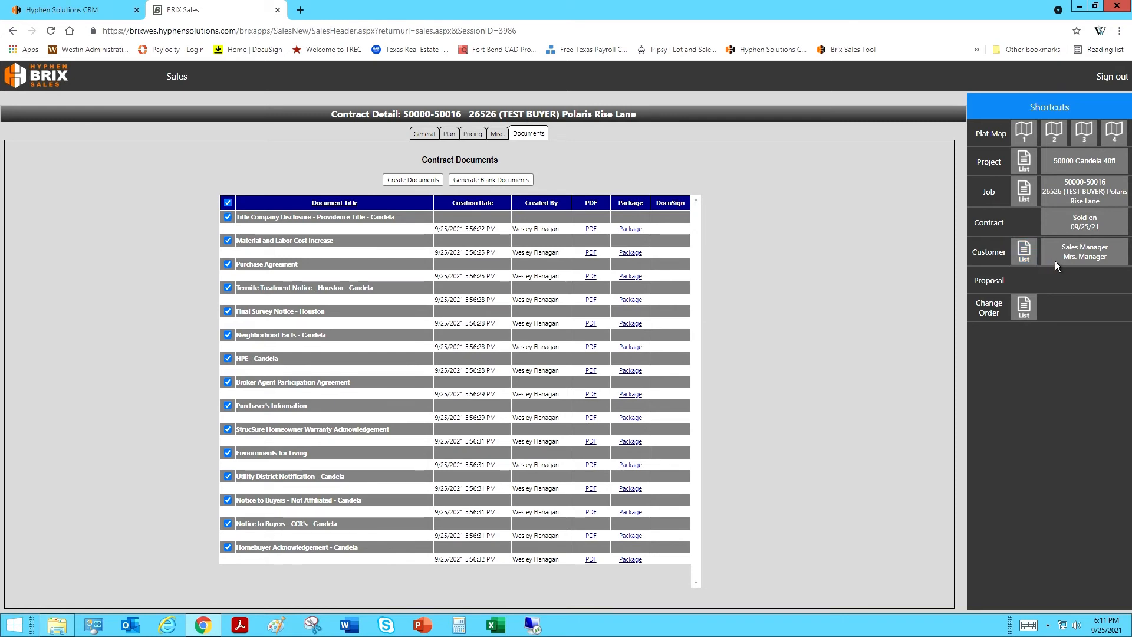
Step: Open the Sales Manager customer's contracts and start a new contract to list the available Candela 40ft jobs
left_click(1095, 257)
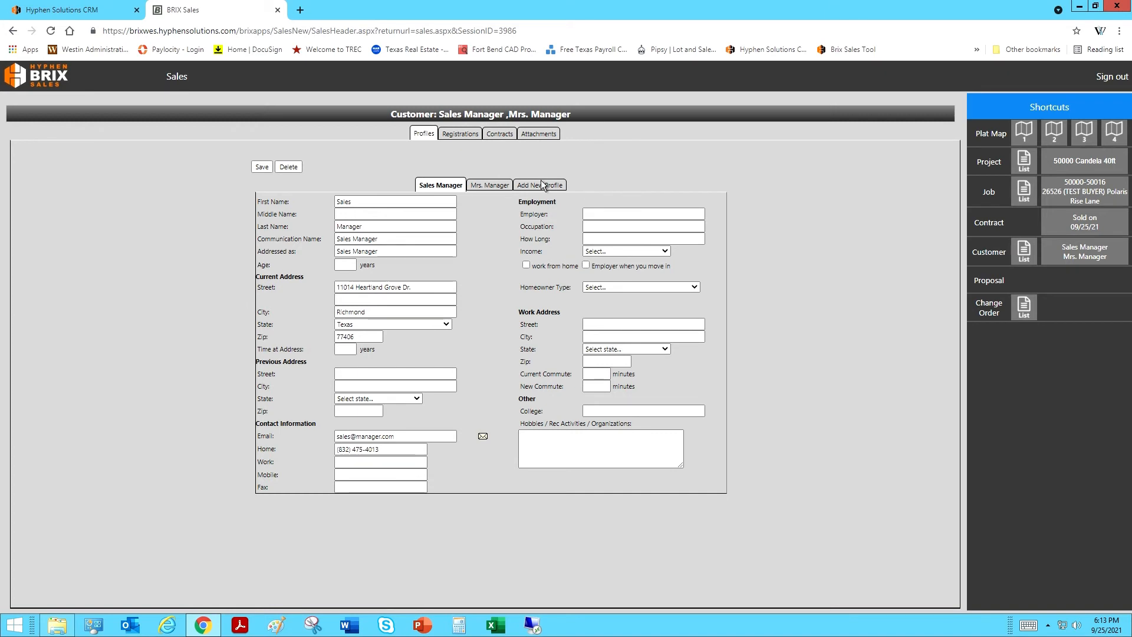
left_click(506, 138)
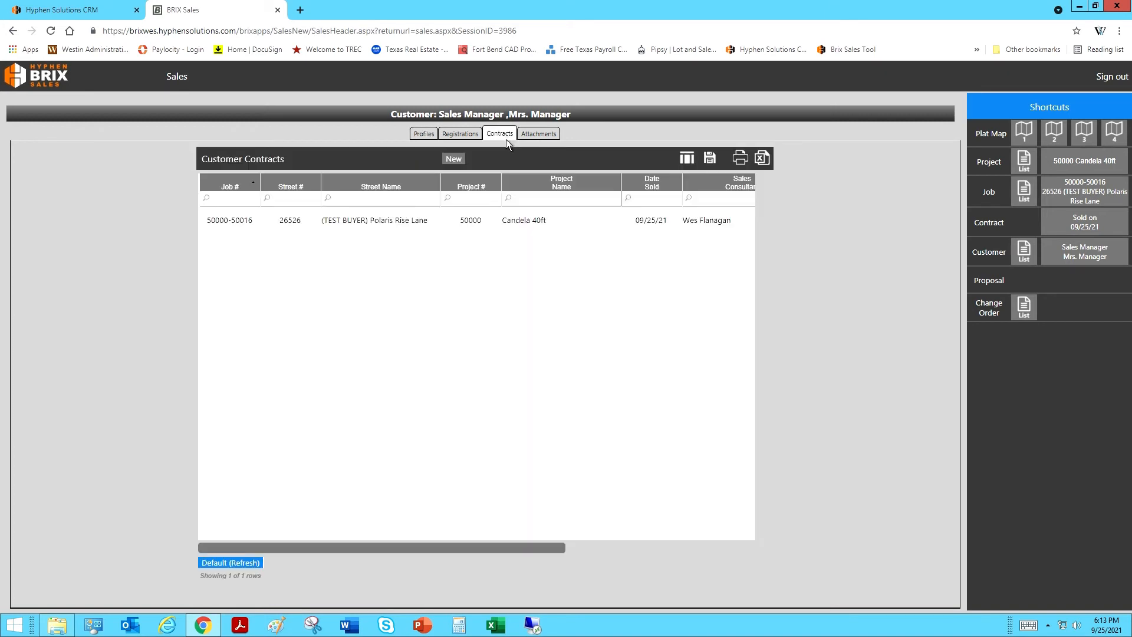
left_click(458, 165)
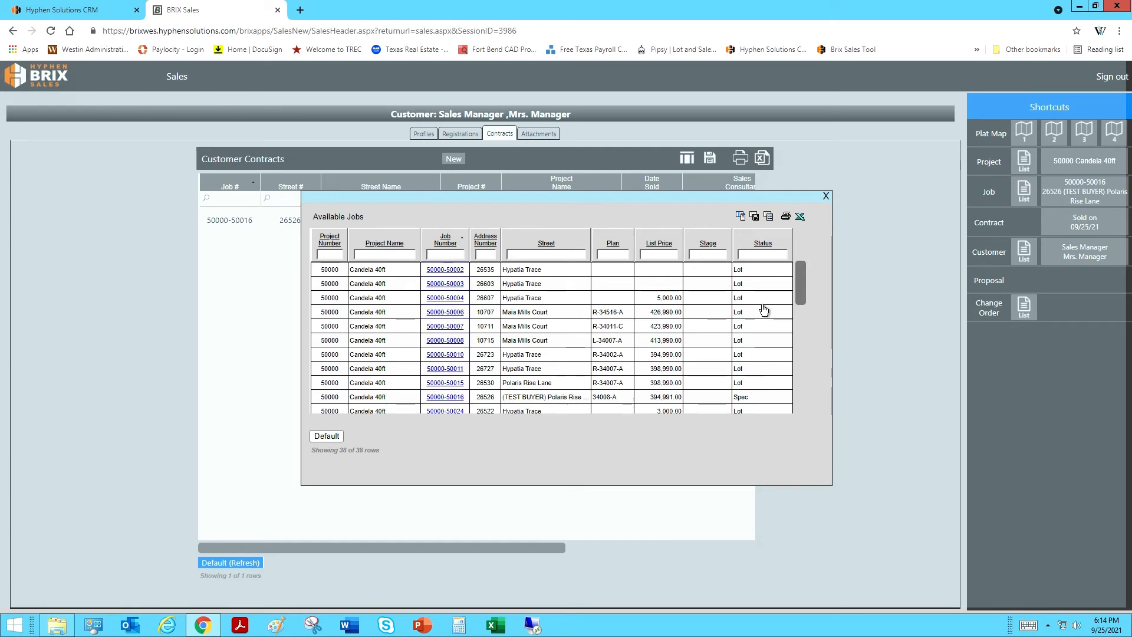
left_click(463, 278)
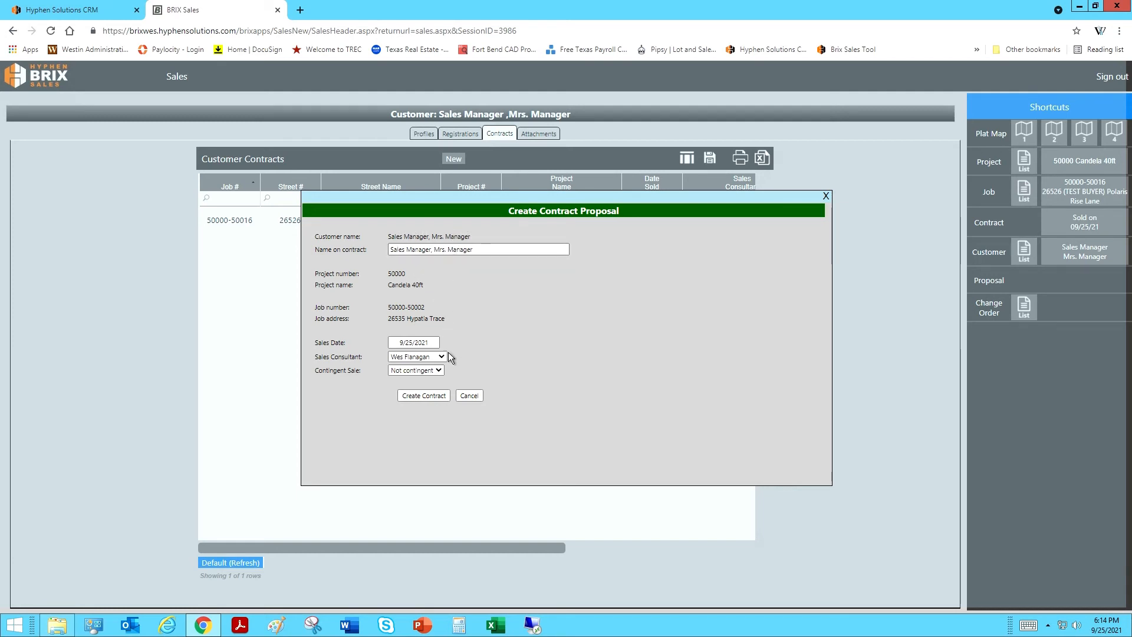
left_click(438, 400)
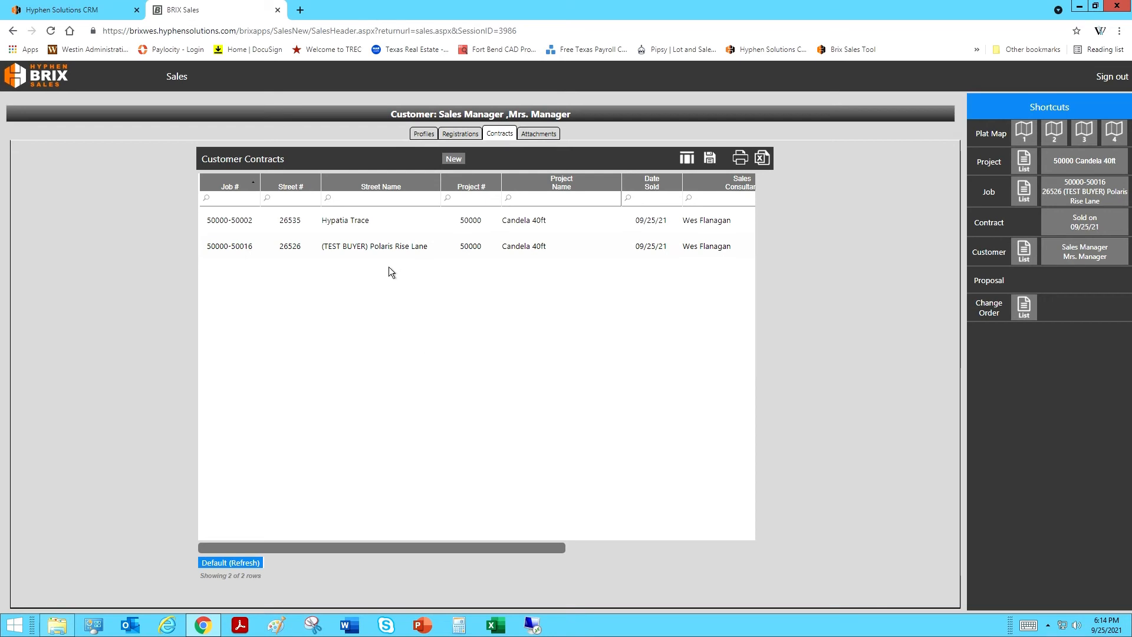
Step: Set the Hypatia Trace contract's sales source to Referral and save it
left_click(359, 228)
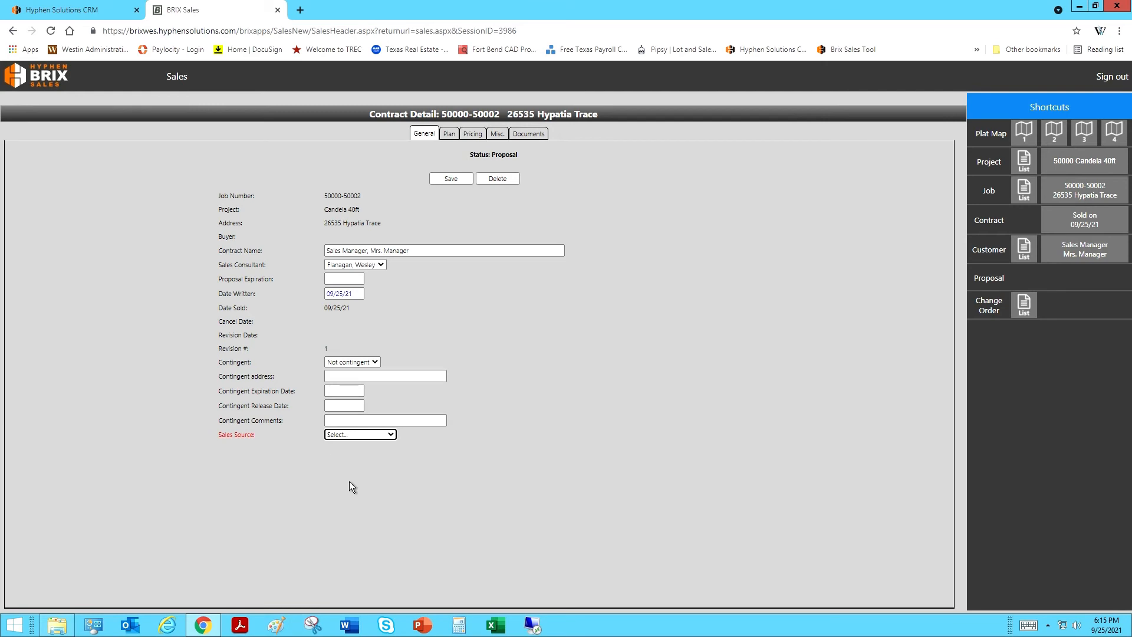
left_click(391, 436)
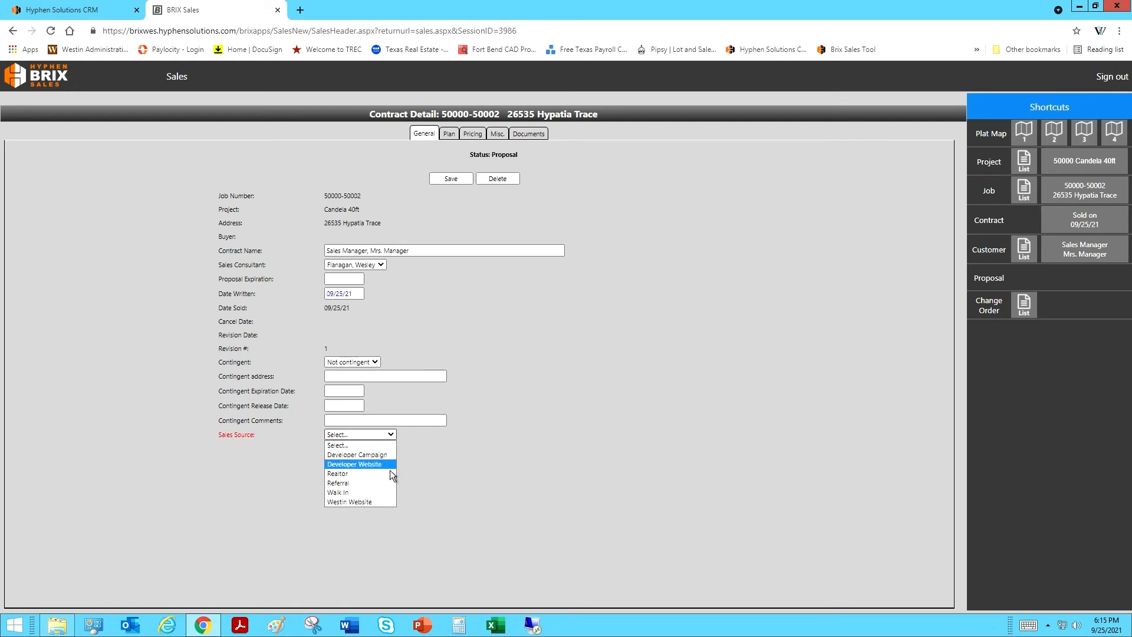
left_click(378, 483)
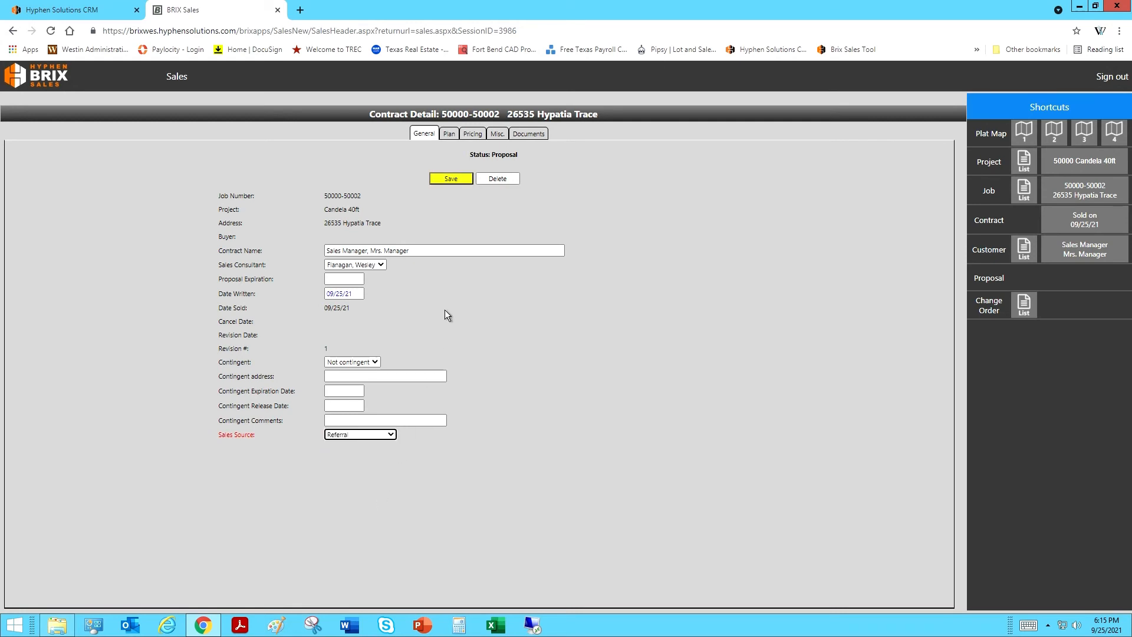
left_click(461, 183)
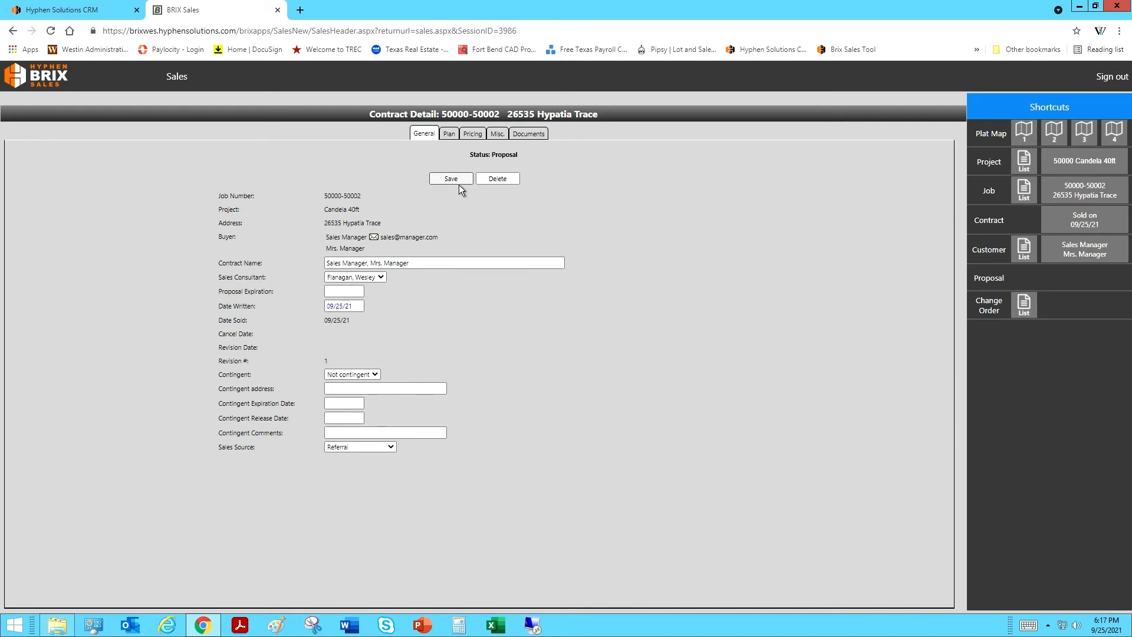
left_click(459, 140)
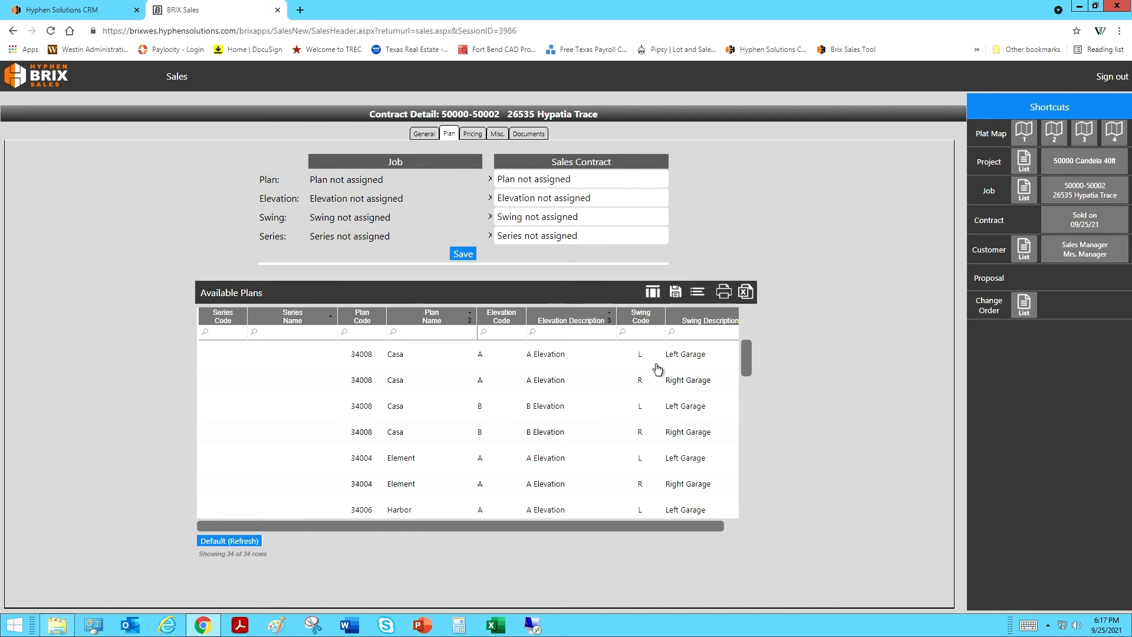
Step: Assign plan 34008 Casa with A Elevation and Right Garage to the contract and save it
left_click(511, 389)
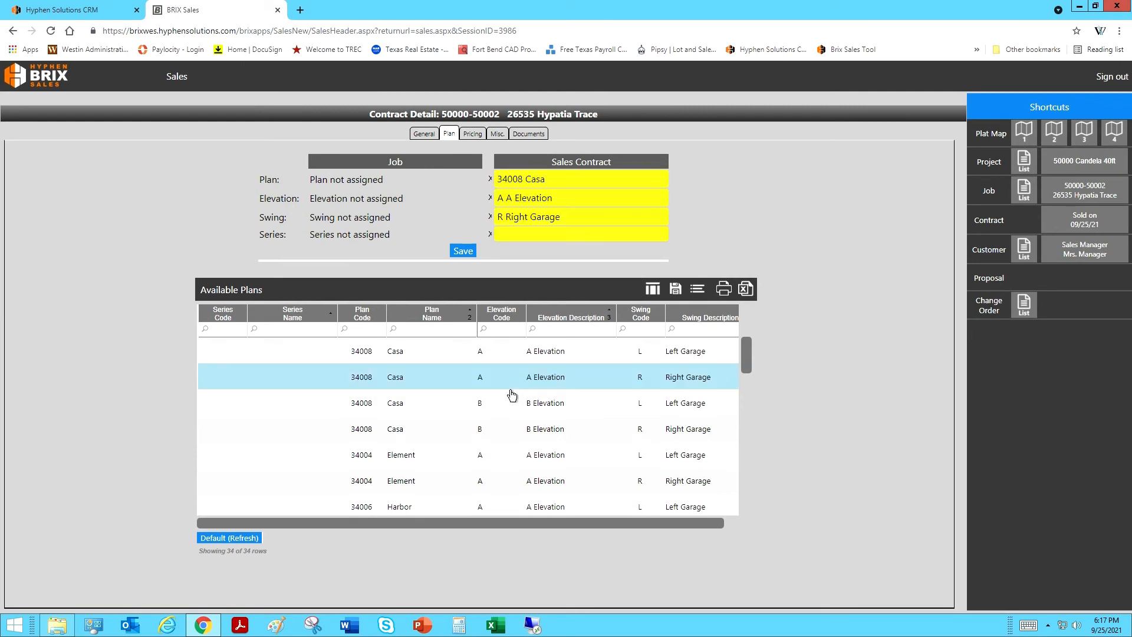
left_click(471, 259)
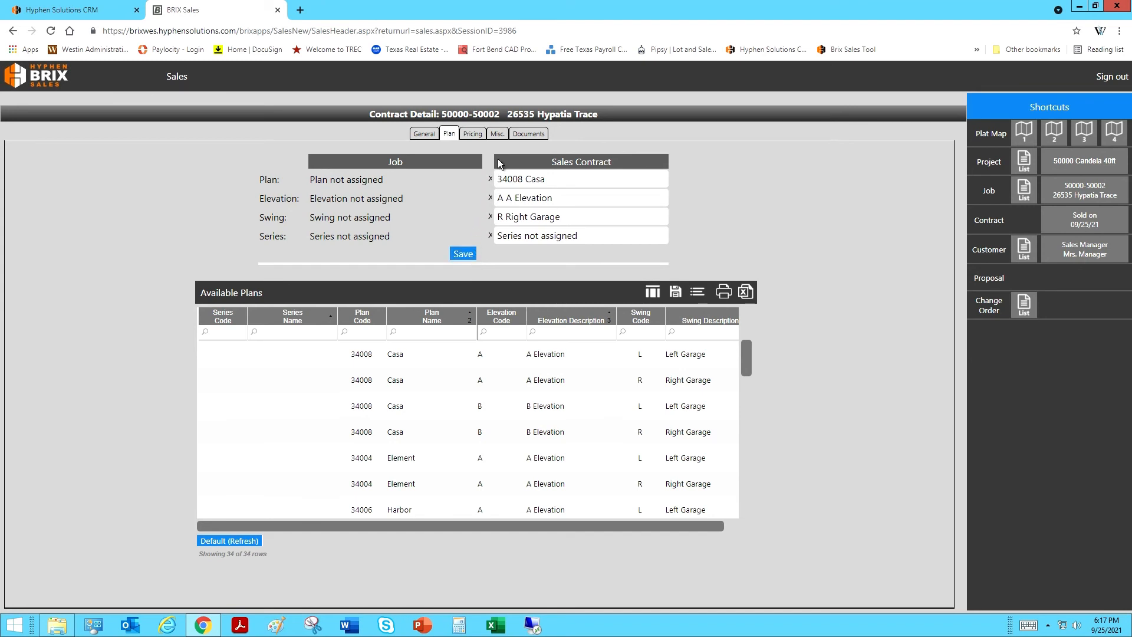
left_click(479, 138)
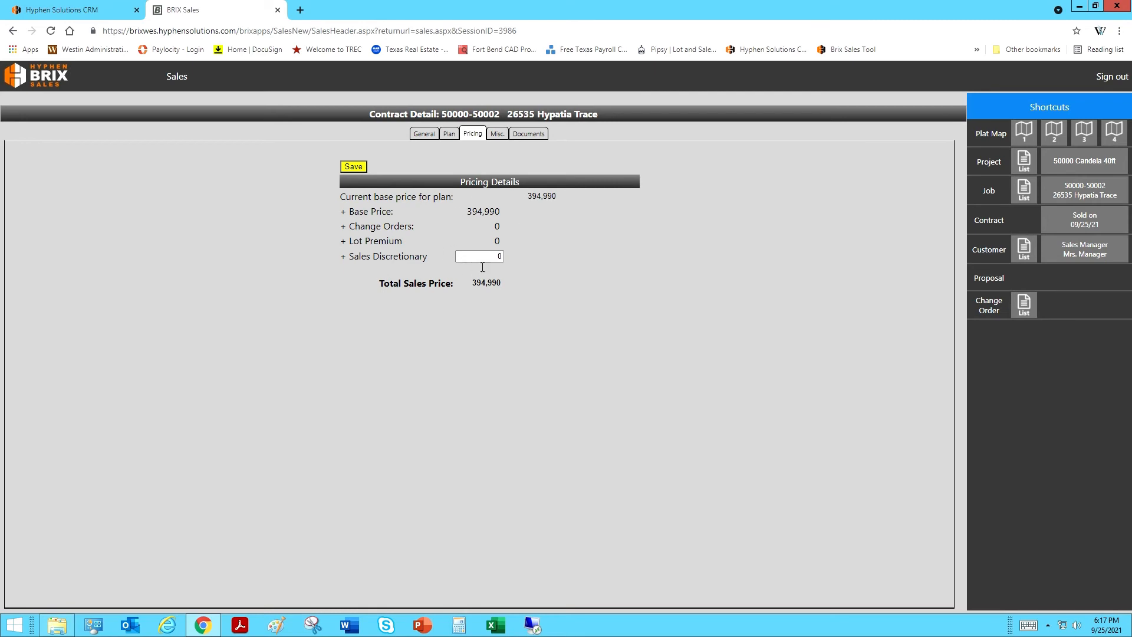
Step: Enter -10000 as the Sales Discretionary amount and save, bringing the total to 384,990
left_click(499, 260)
key("Tab")
type("-")
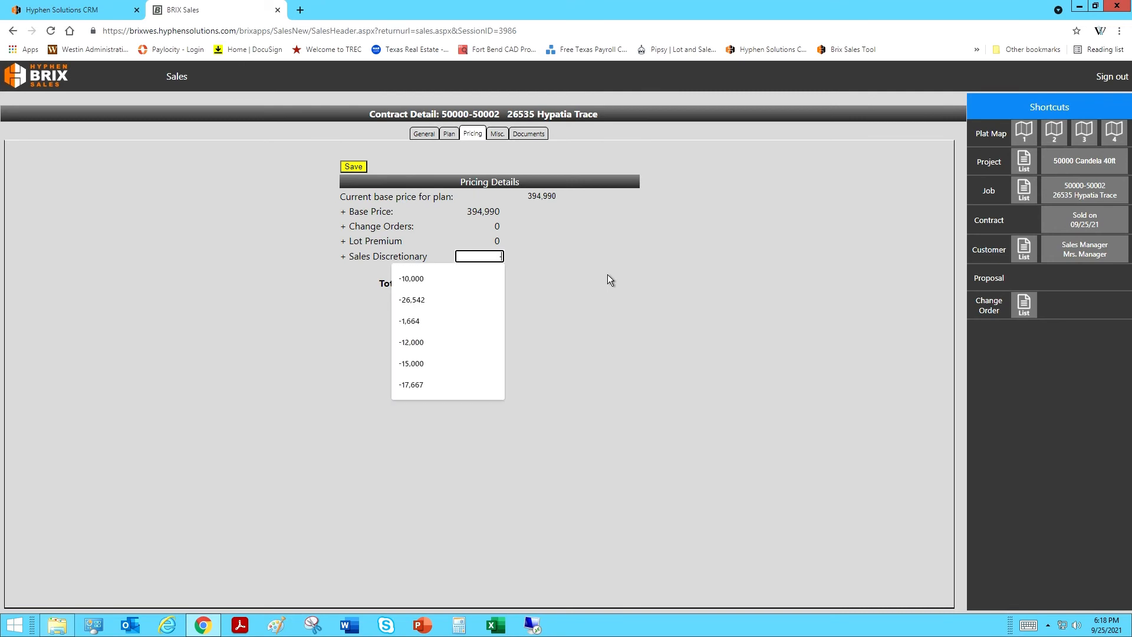
type("10000")
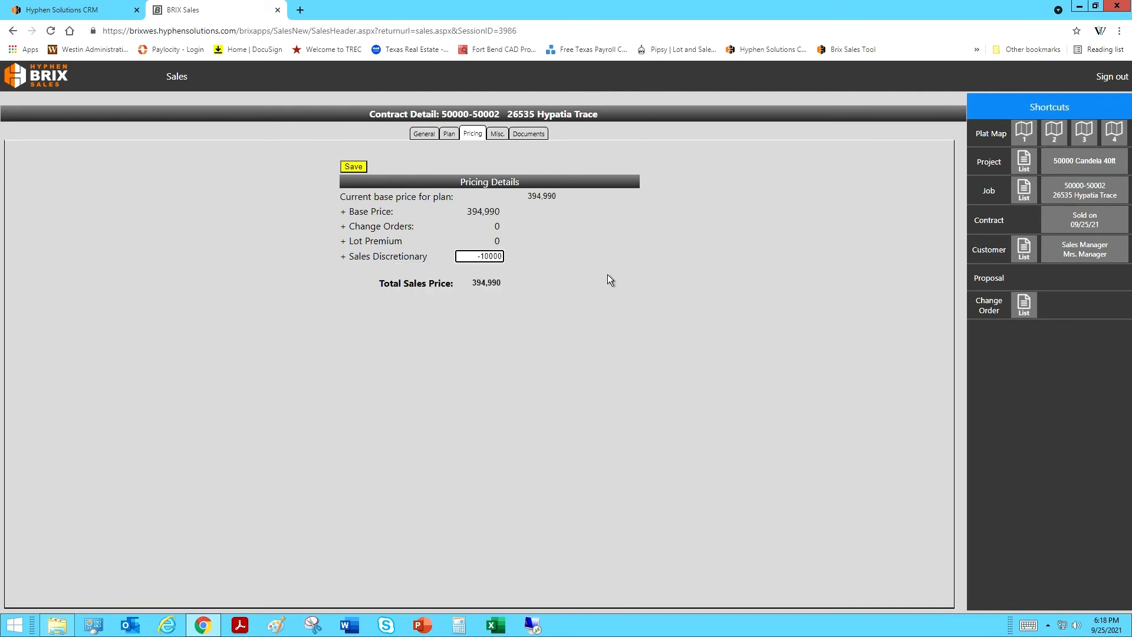
left_click(361, 171)
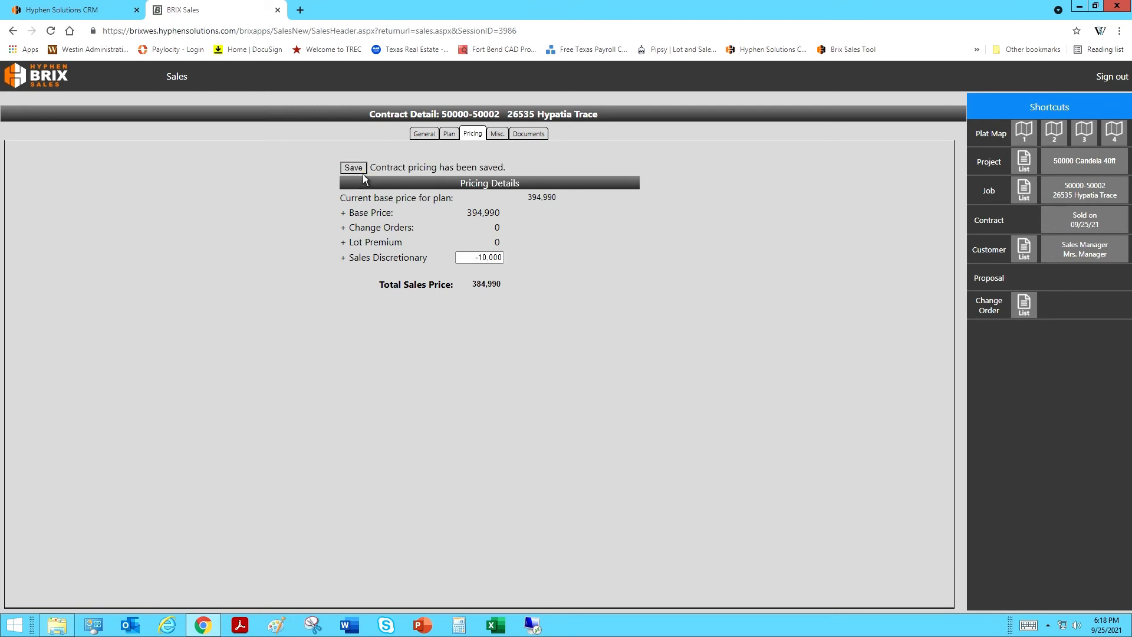
Step: Save earnest money 10000 and realtor full name NONE in the contract's Misc. information
left_click(506, 142)
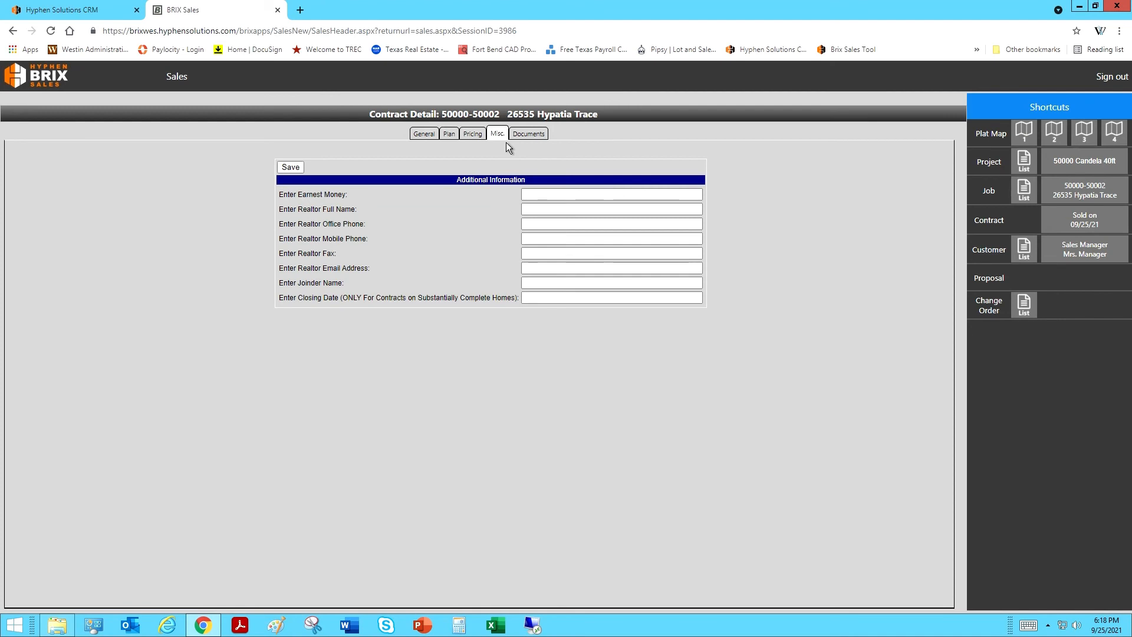
left_click(544, 200)
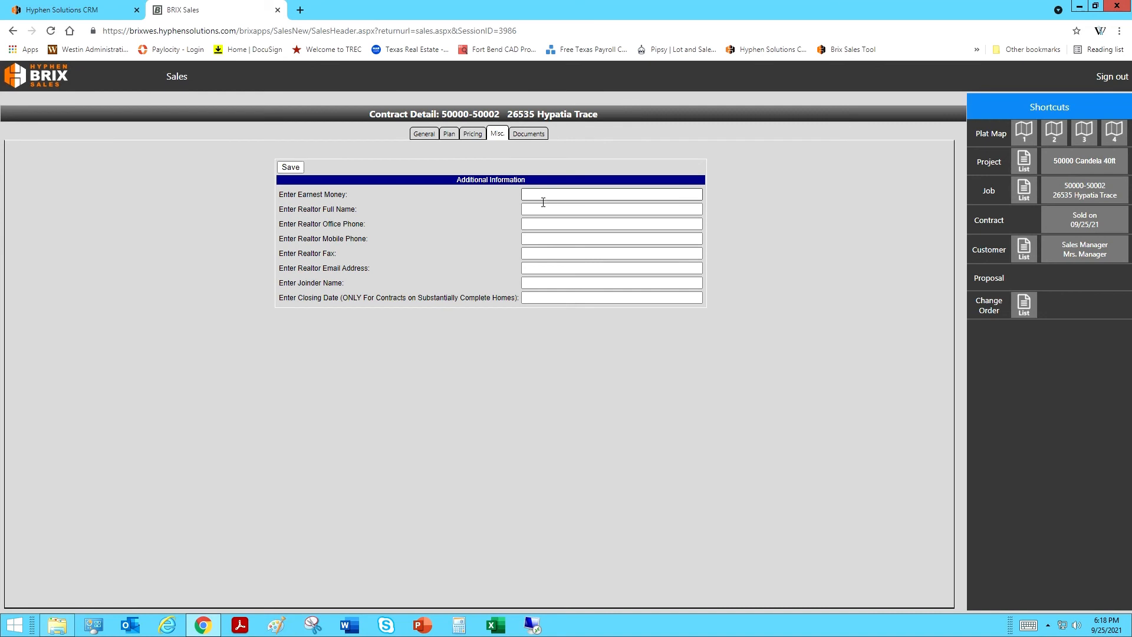
left_click(542, 215)
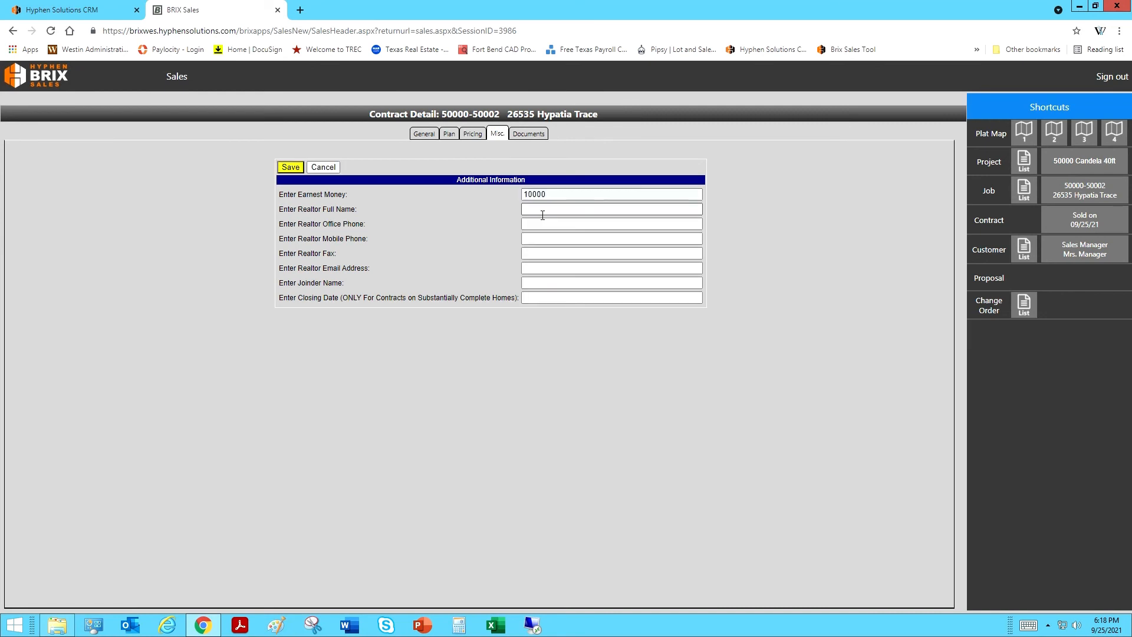
left_click(542, 212)
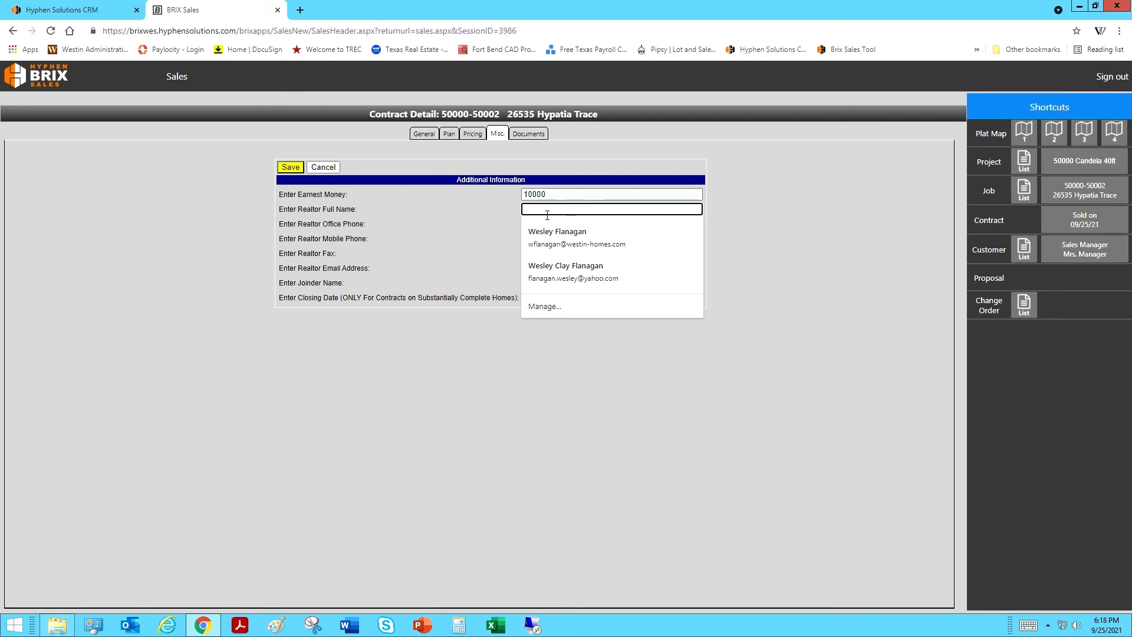
type("NONE")
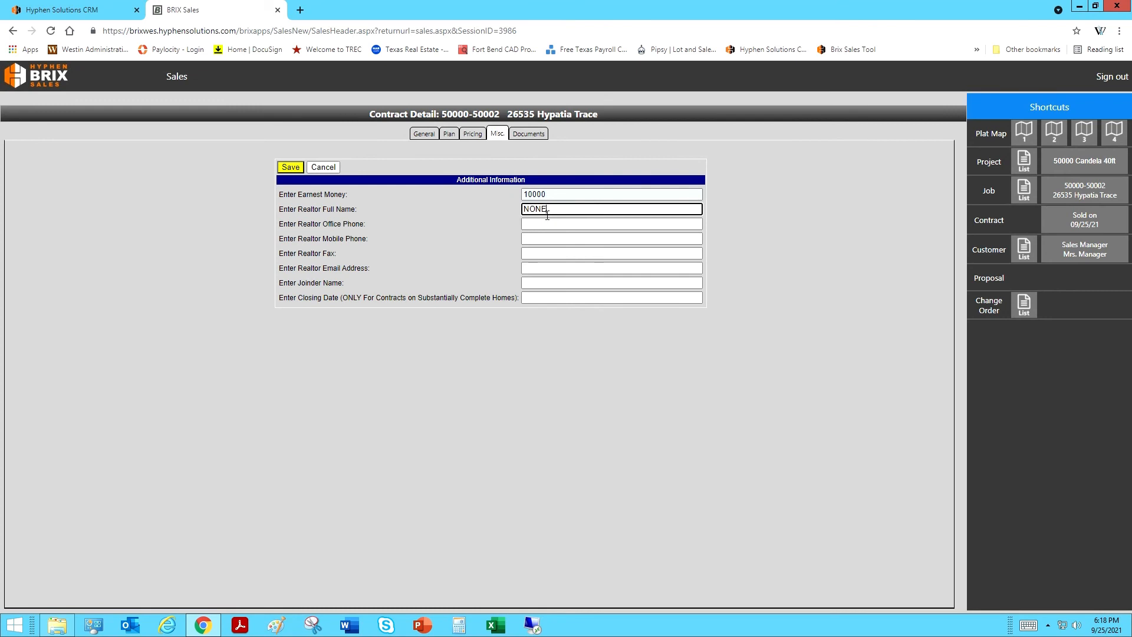
left_click(517, 285)
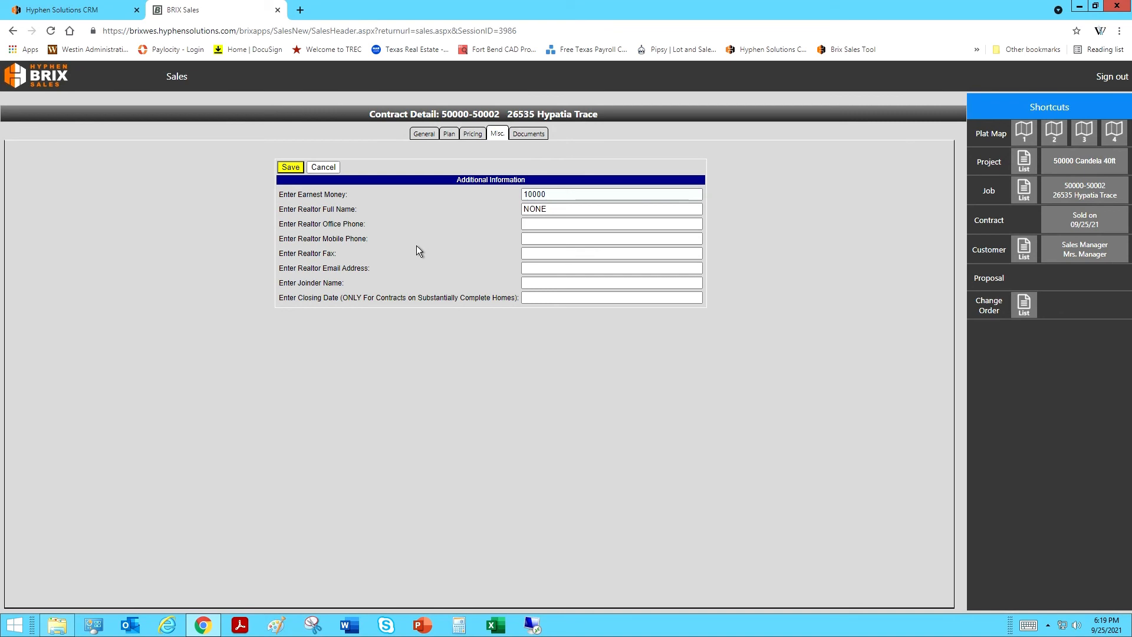
left_click(299, 170)
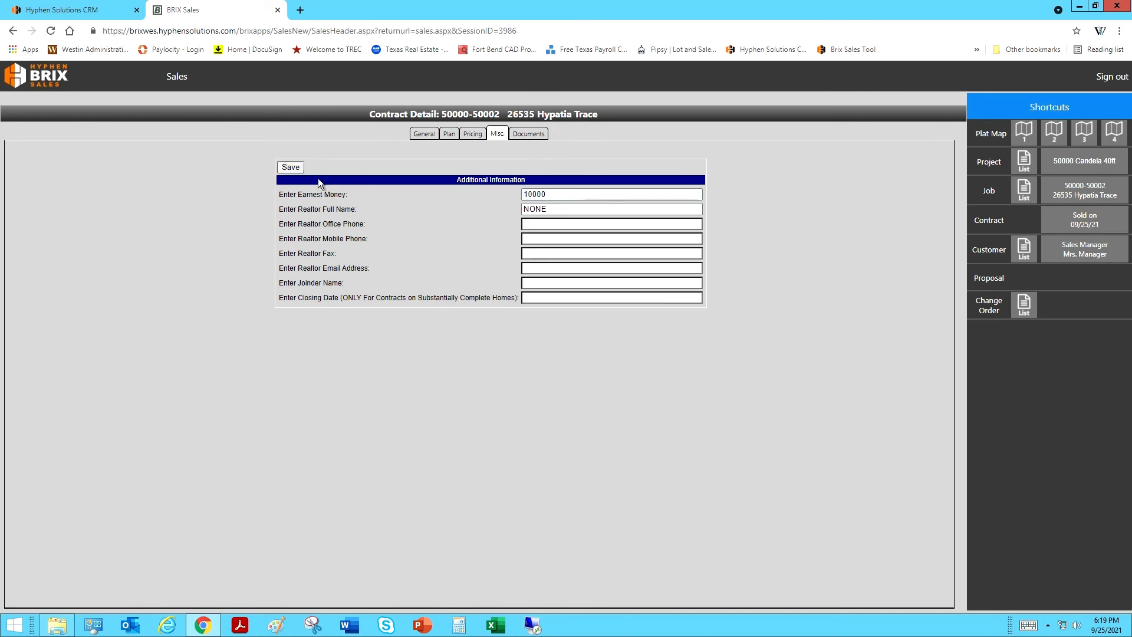
left_click(536, 138)
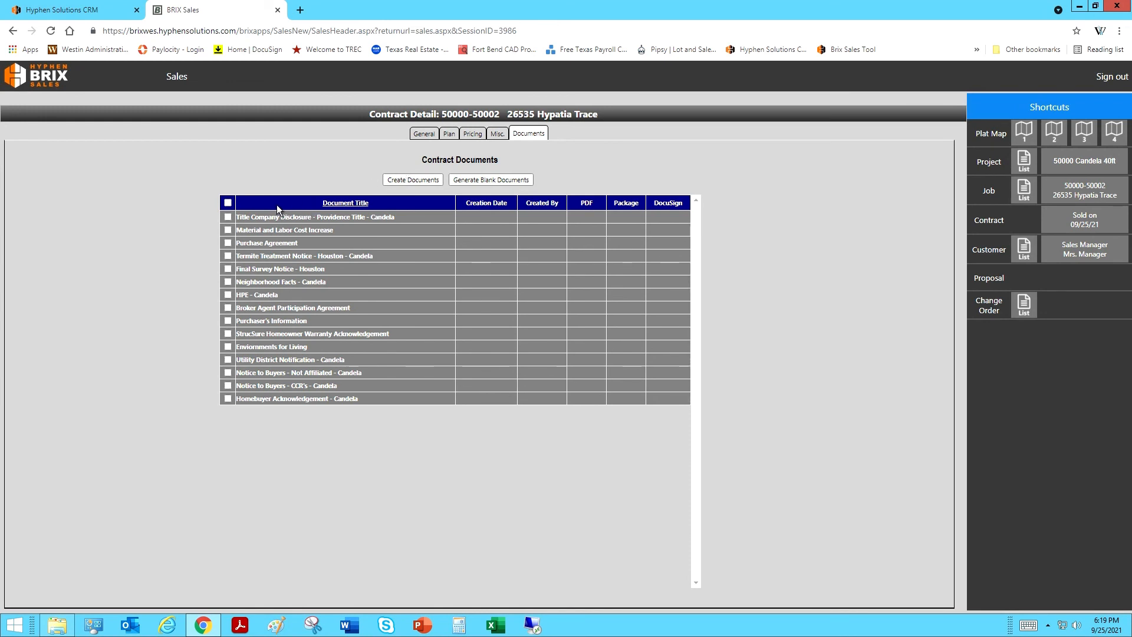
Step: Select all 15 contract documents for generation
left_click(228, 203)
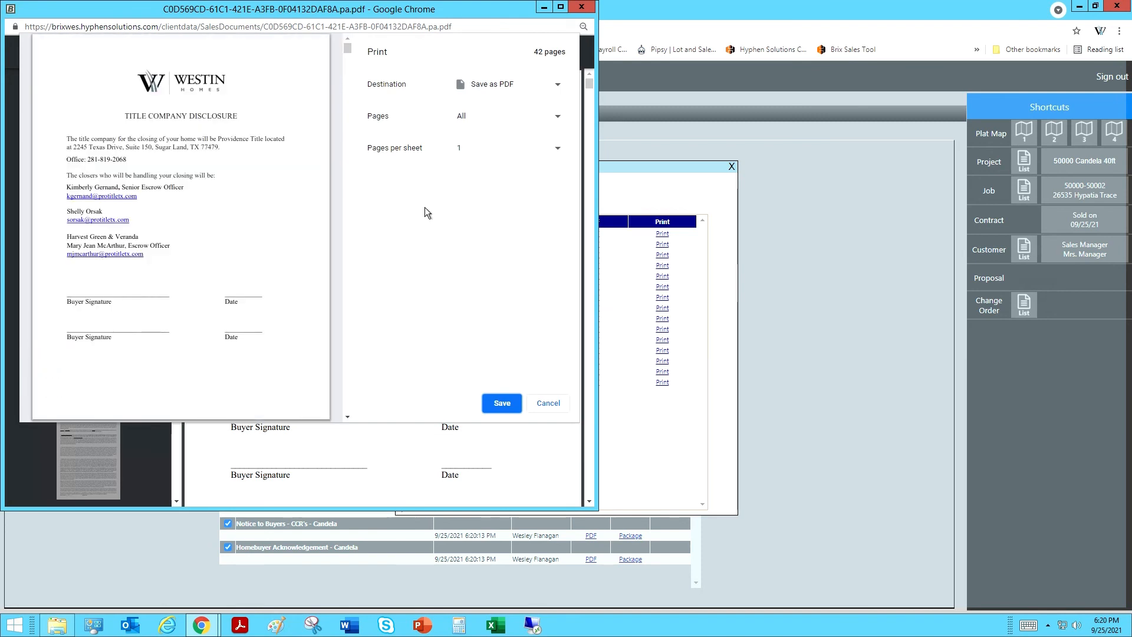
left_click(568, 99)
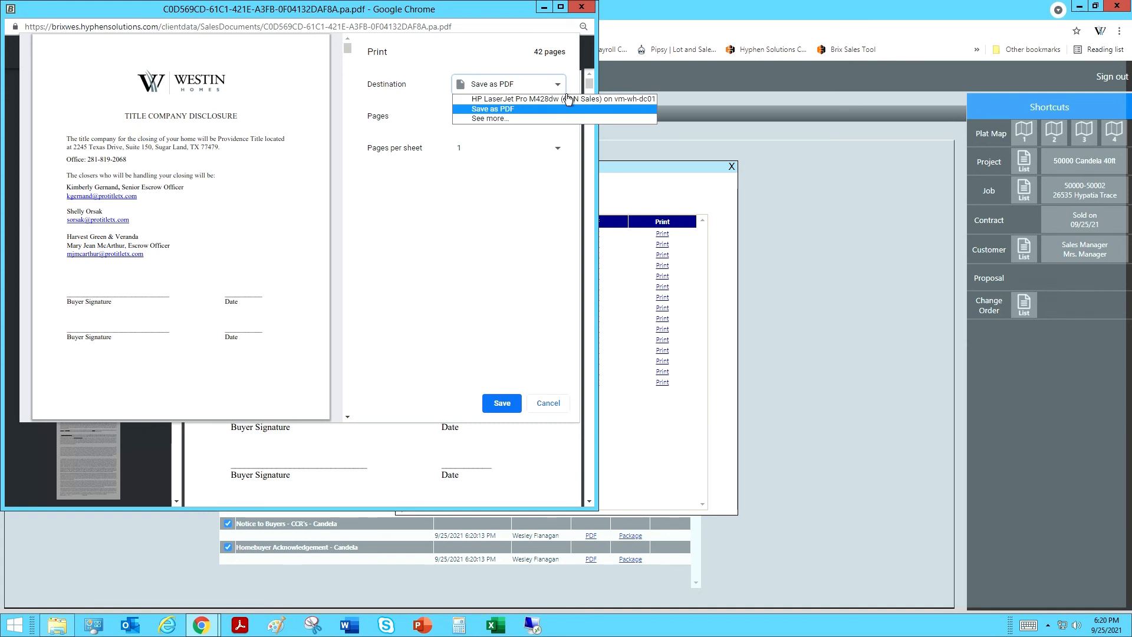
left_click(567, 95)
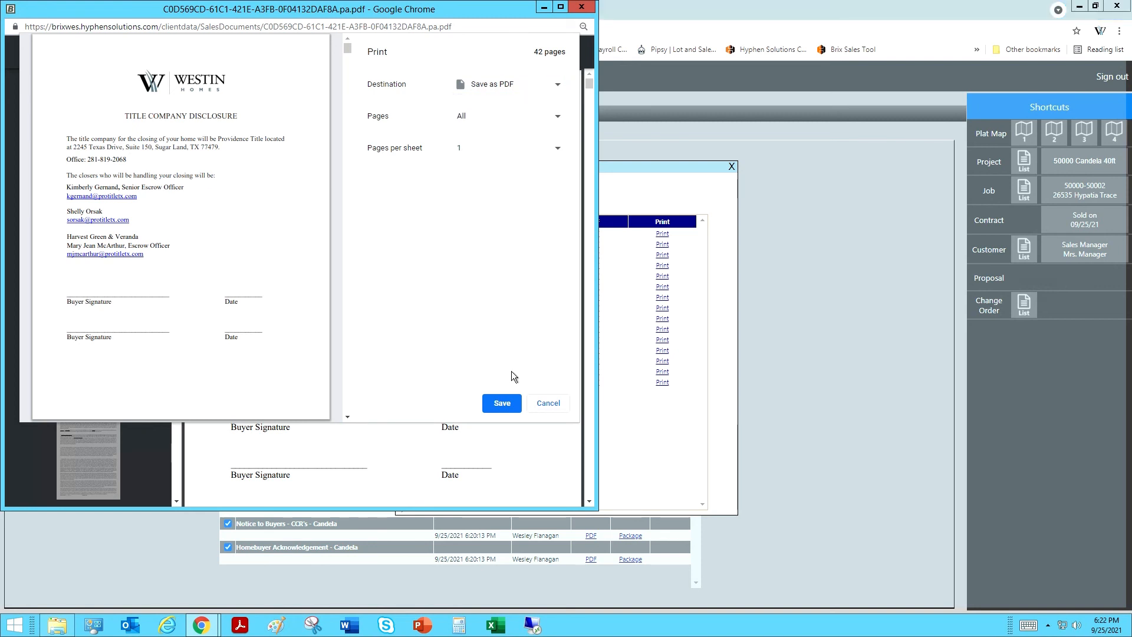
left_click(511, 403)
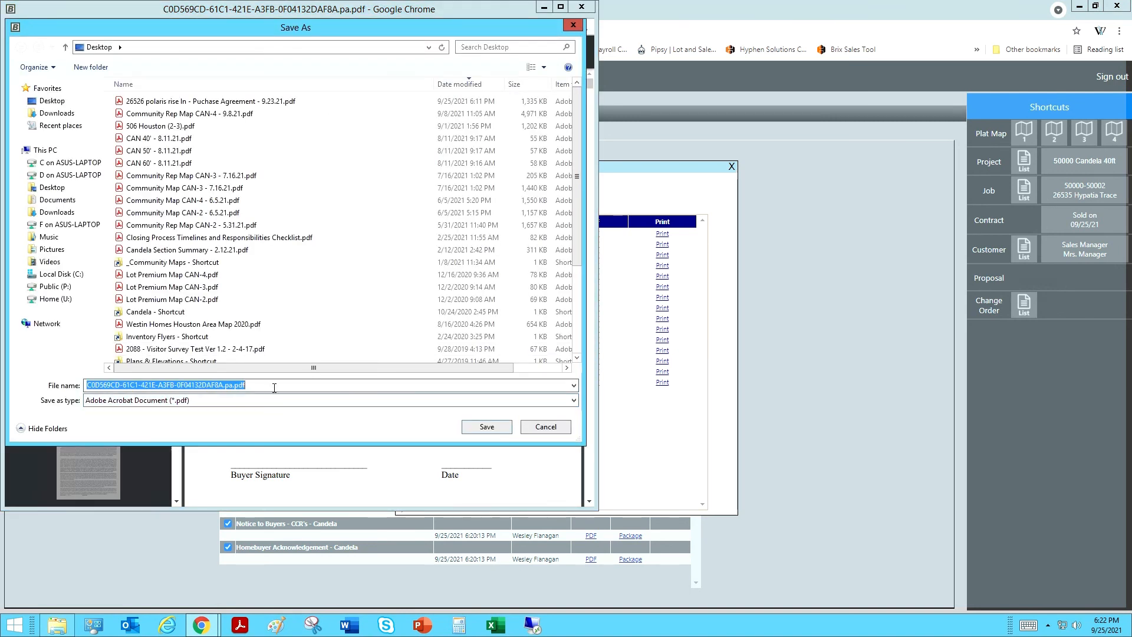
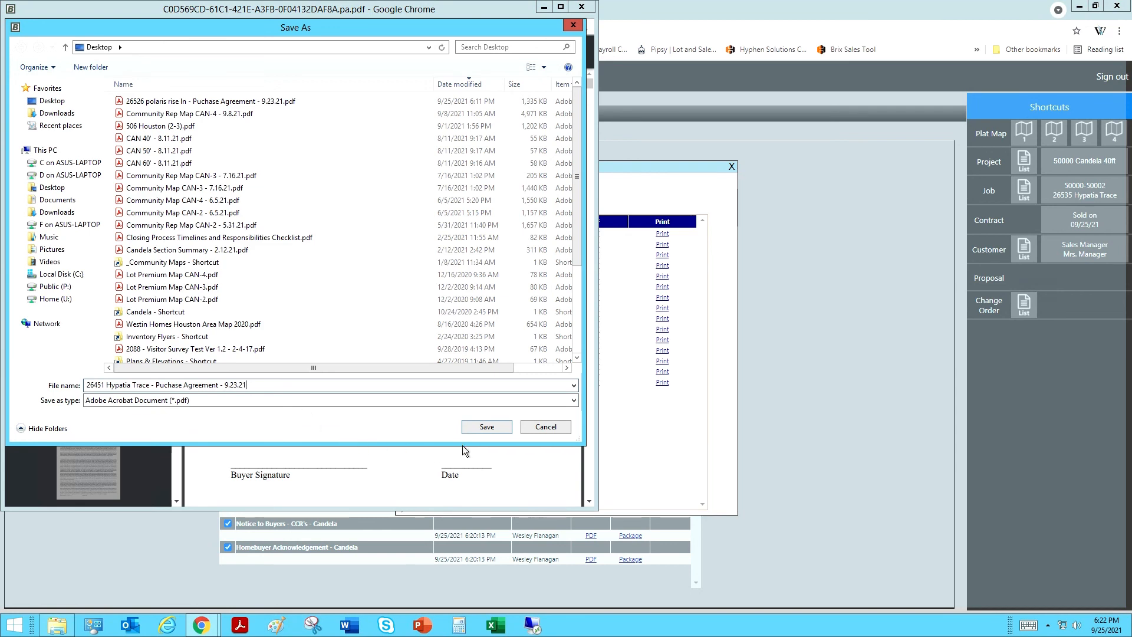
left_click(493, 436)
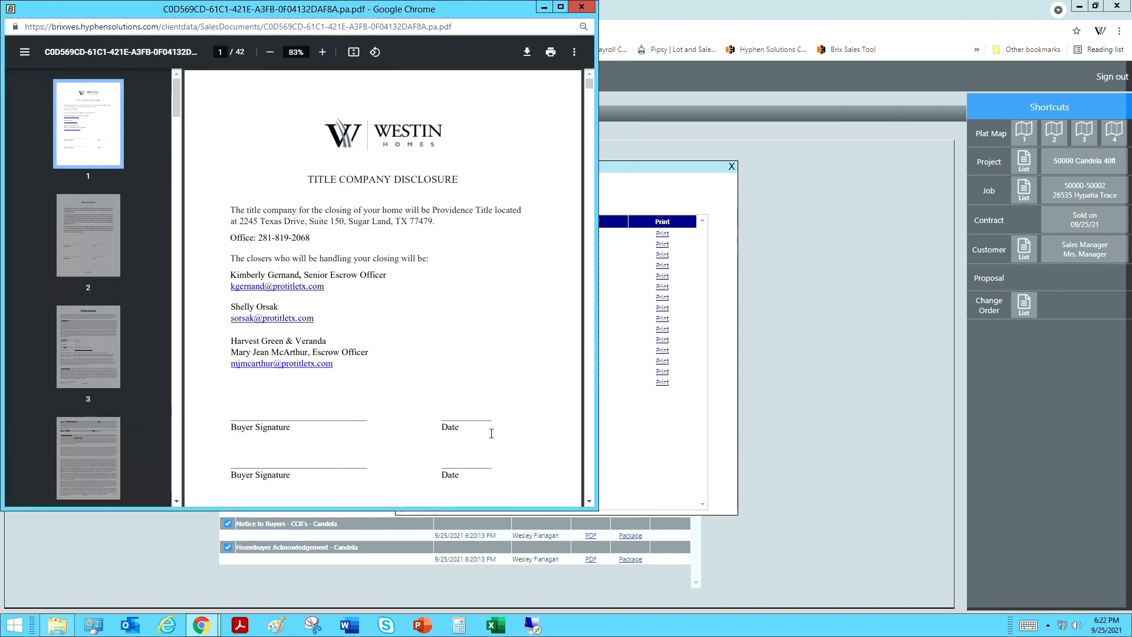
Step: Close the PDF viewer and the Document Package dialog to return to the Documents tab
left_click_drag(233, 25, 236, 76)
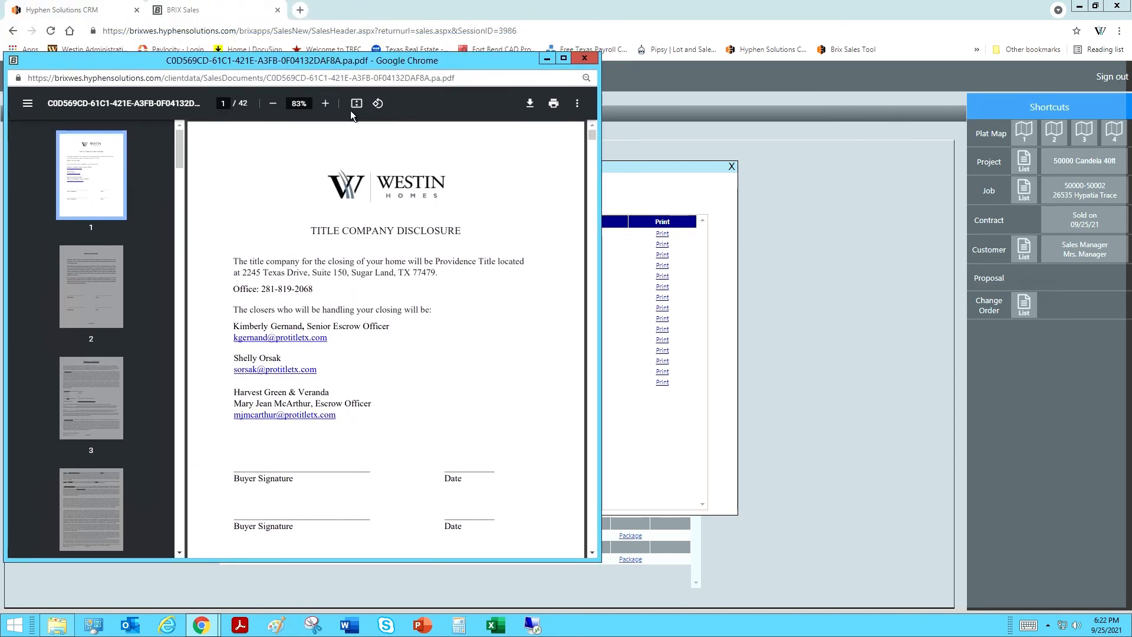
left_click(584, 58)
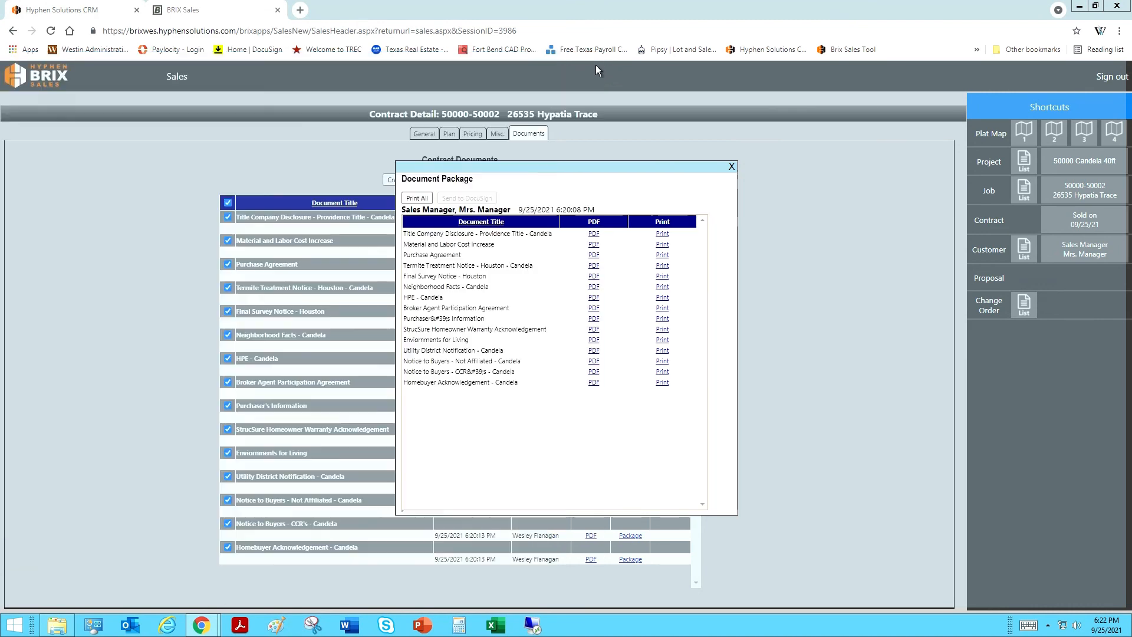
left_click(732, 167)
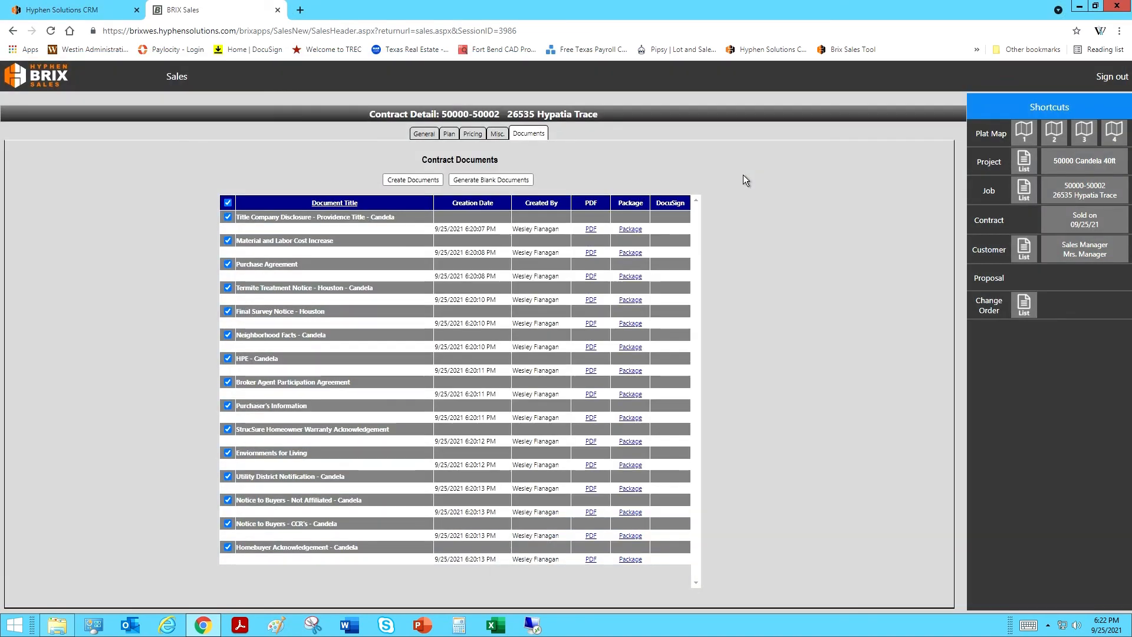